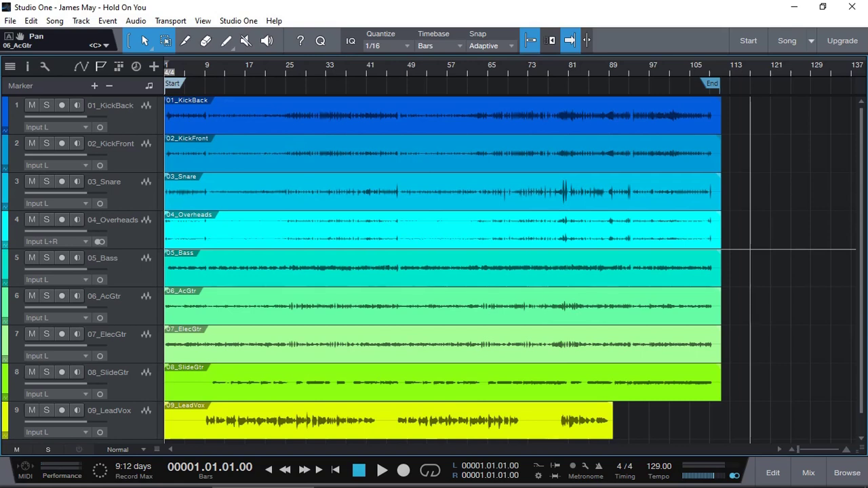
Set a loop range from bar 9 to bar 45 with looping on.
drag(204, 59, 387, 60)
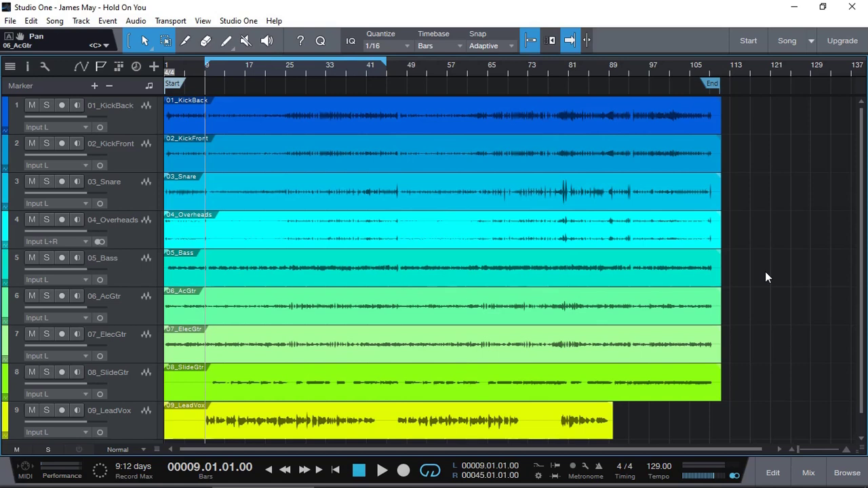
click(846, 473)
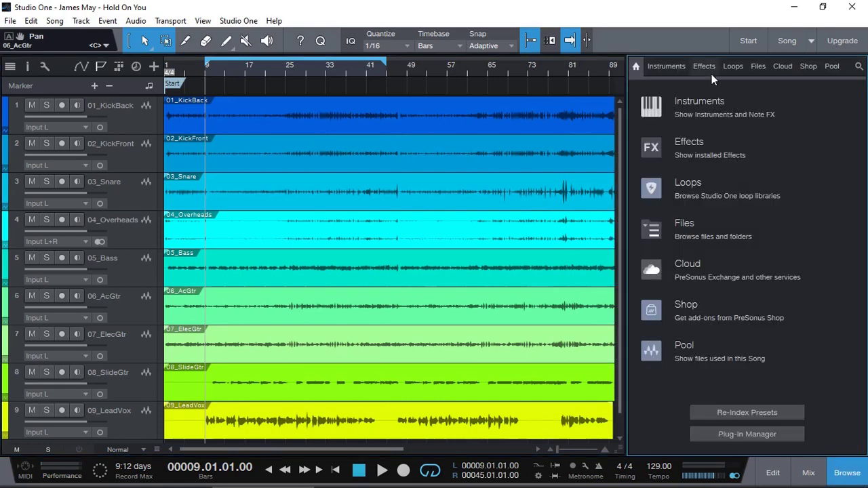
click(705, 68)
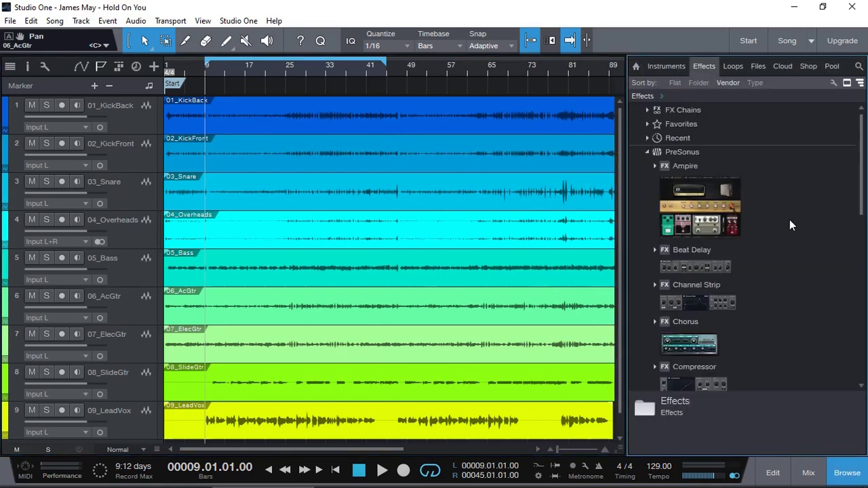
scroll(790, 220, down, 4)
scroll(790, 220, down, 2)
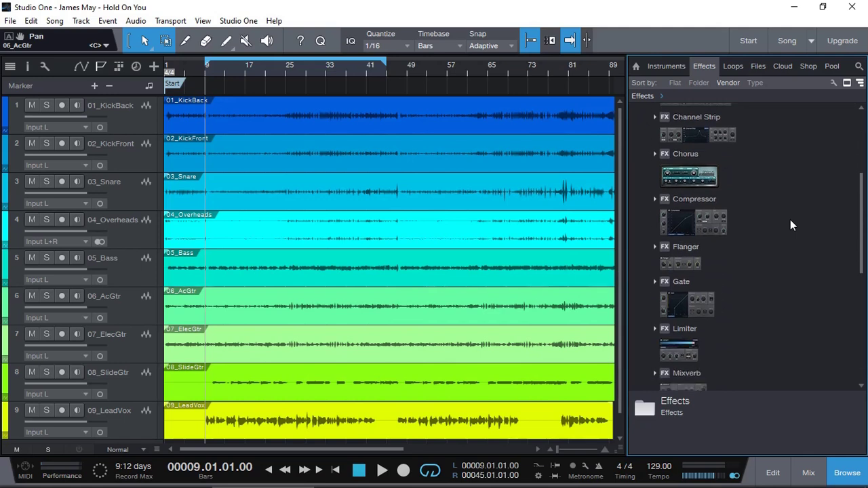
scroll(792, 220, down, 2)
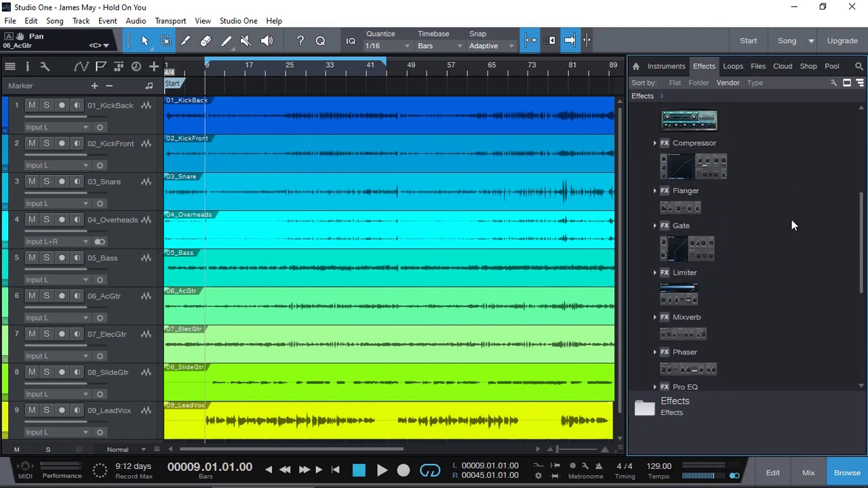
scroll(791, 225, down, 2)
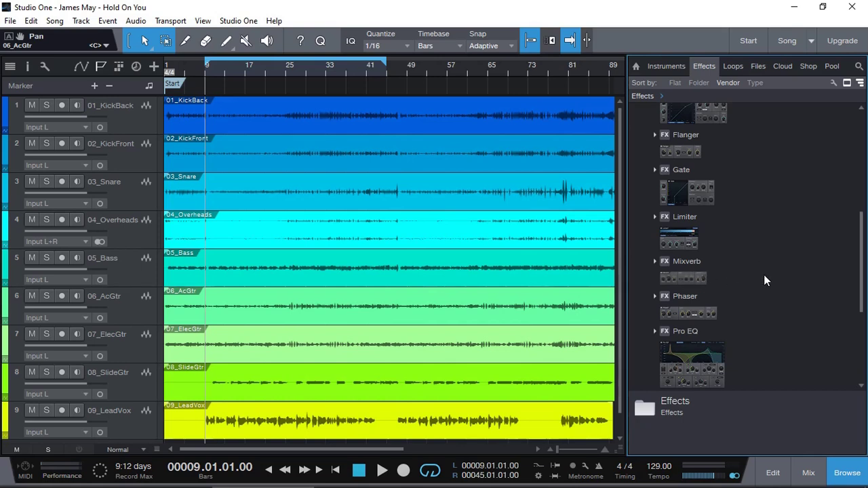
scroll(764, 275, down, 2)
scroll(763, 274, down, 3)
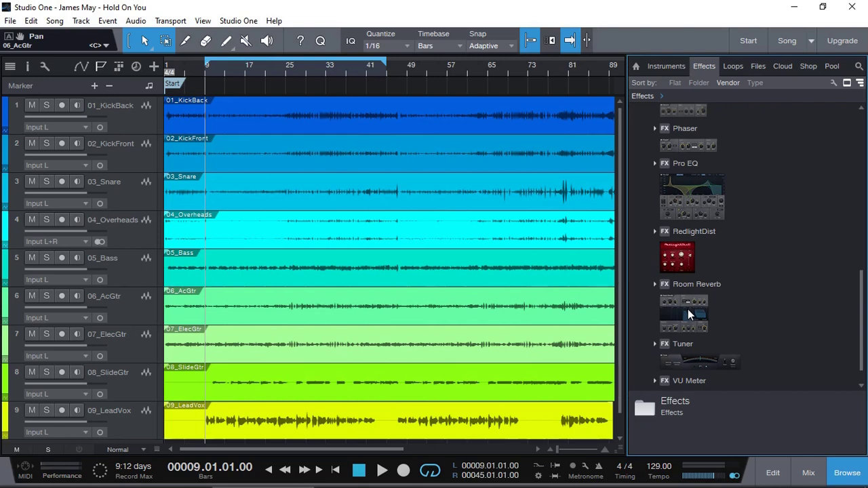
scroll(772, 261, up, 1)
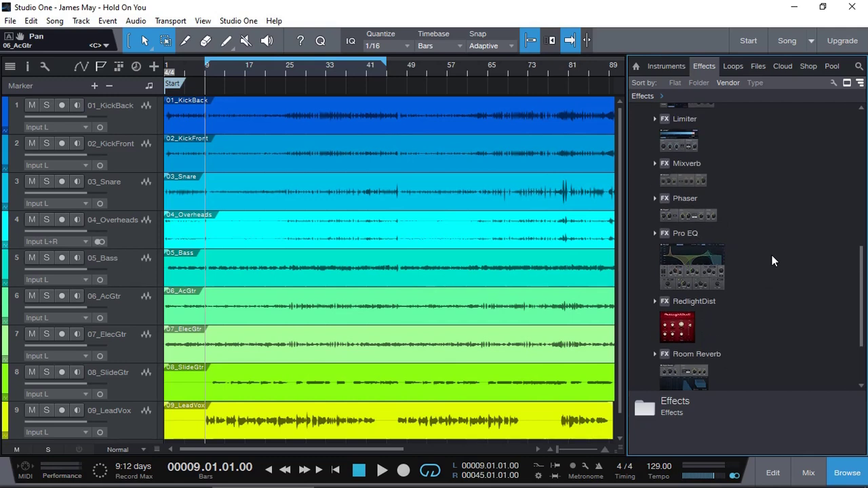
scroll(771, 256, up, 1)
scroll(771, 256, up, 2)
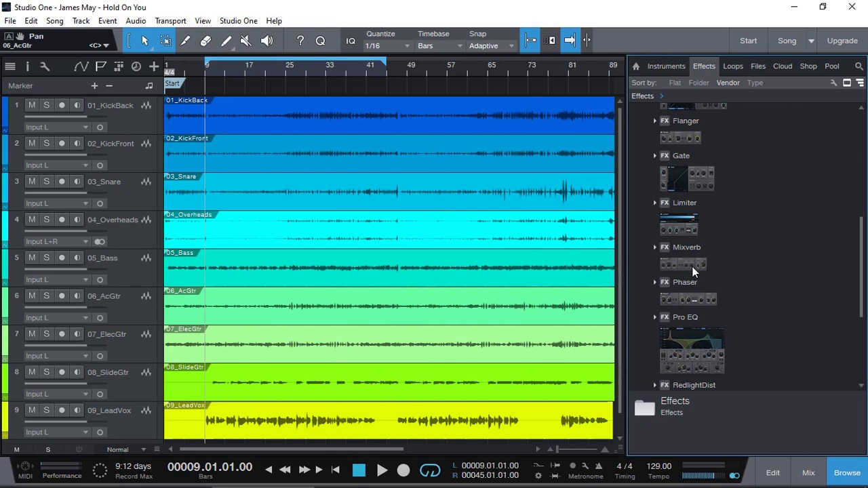
click(850, 475)
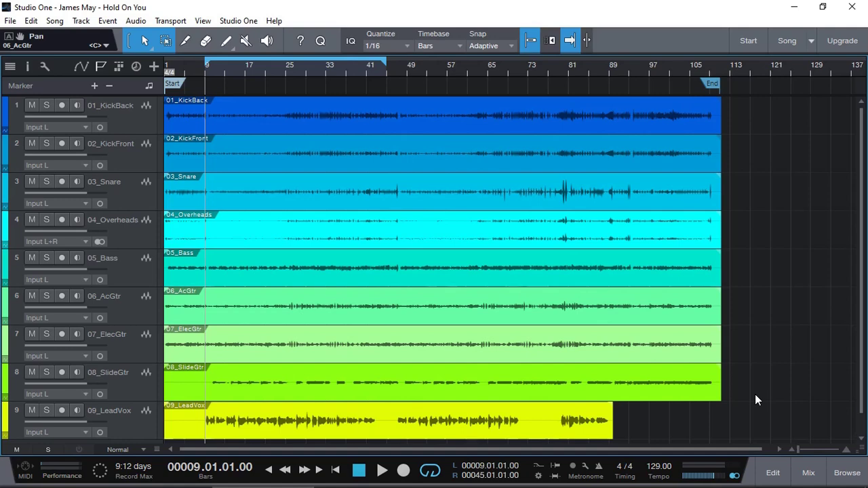
In the mixer, drag Mixverb from the effects browser onto the 09_LeadVox channel's inserts.
click(809, 474)
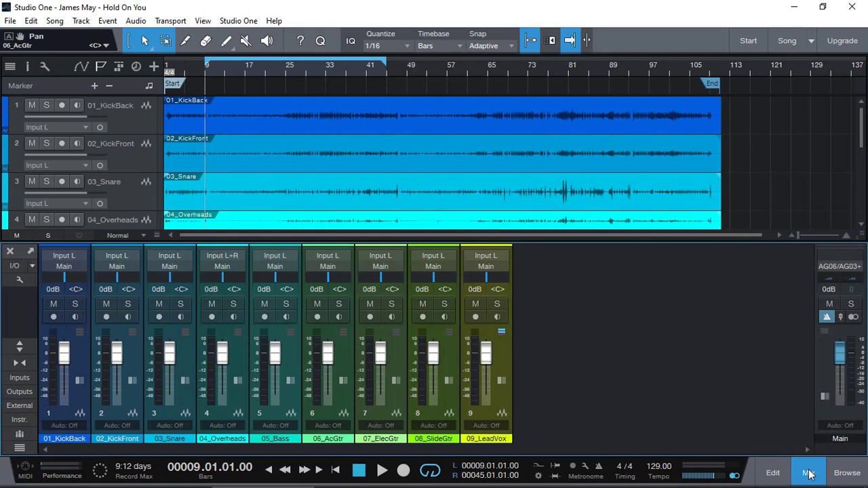
click(501, 361)
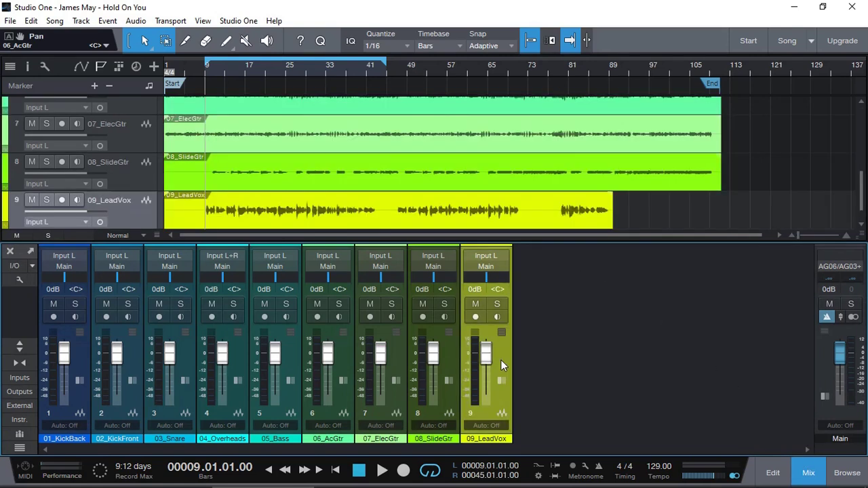
click(502, 382)
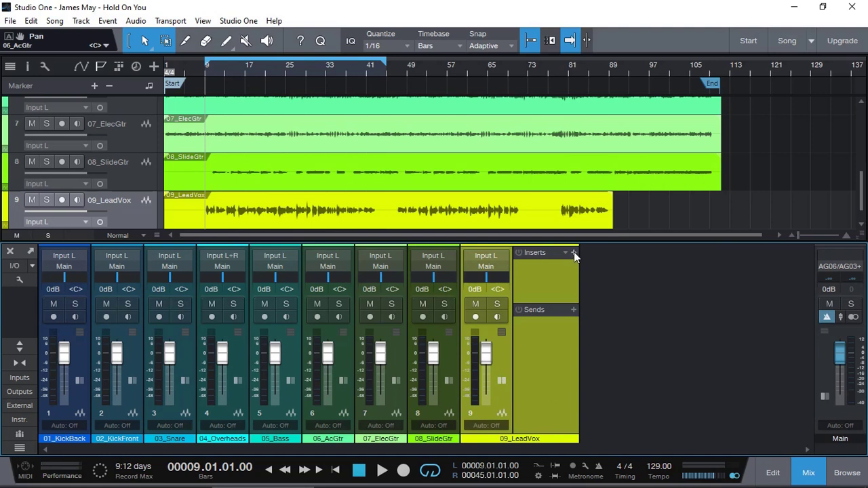
click(845, 474)
drag(689, 262, 536, 274)
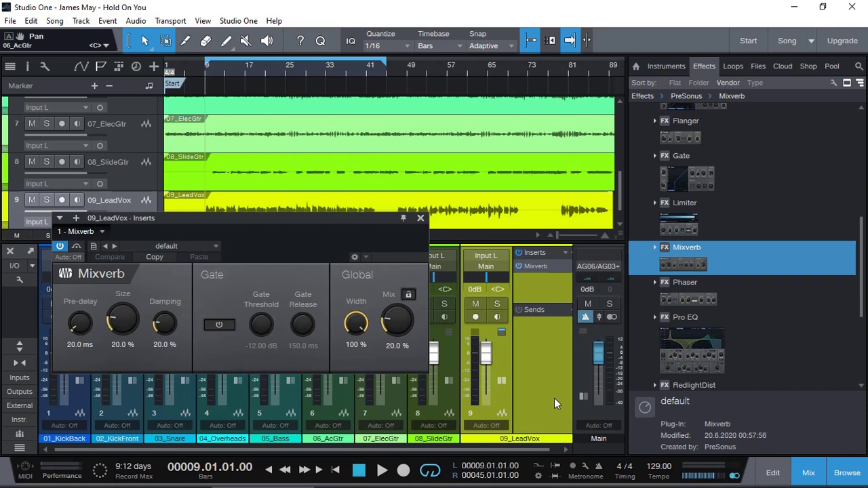
Reopen the Mixverb editor on the 09_LeadVox insert.
click(421, 218)
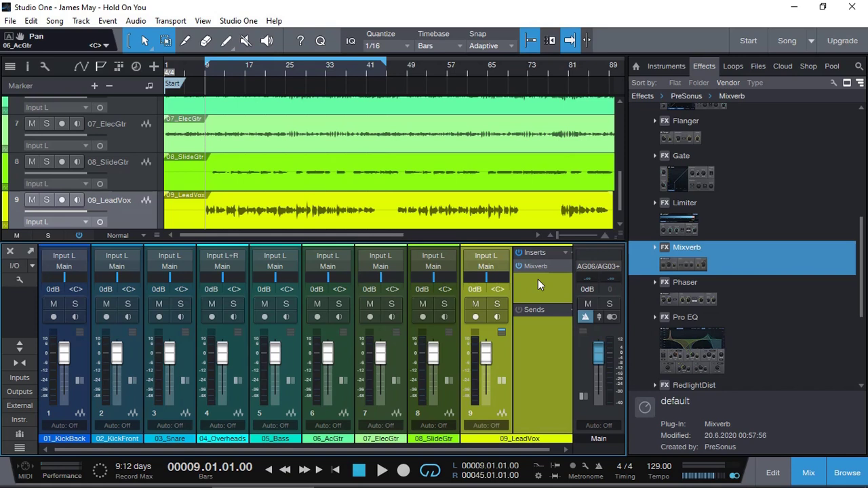
click(565, 266)
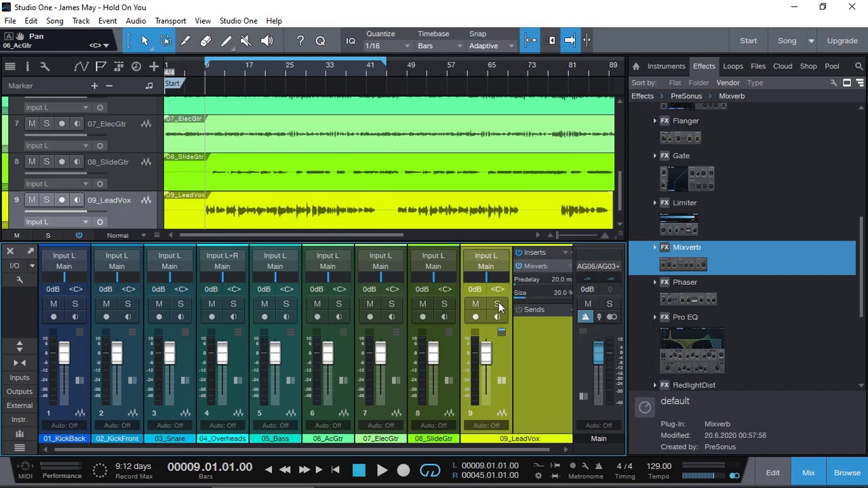
double_click(542, 268)
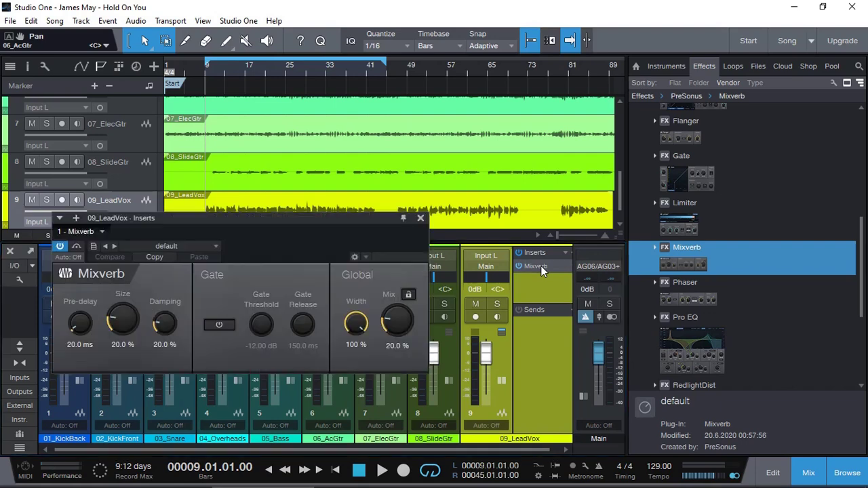
Play the loop with 09_LeadVox soloed, comparing Mixverb bypassed and active, then stop.
key(space)
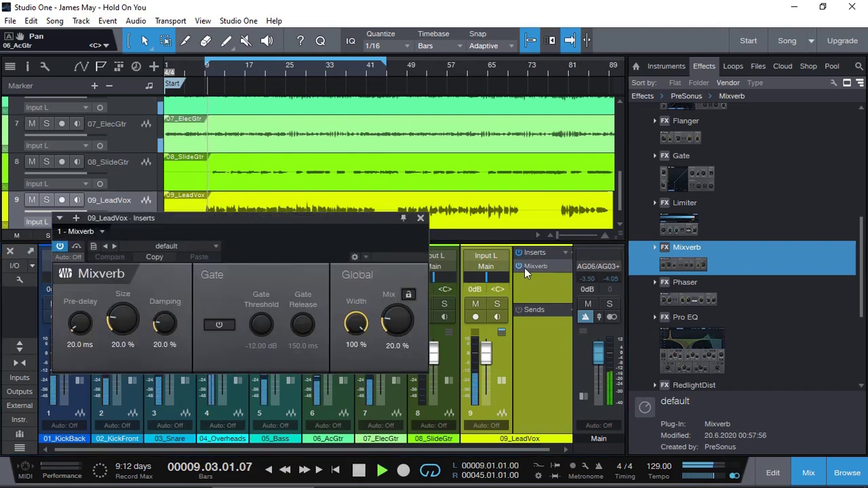
click(499, 305)
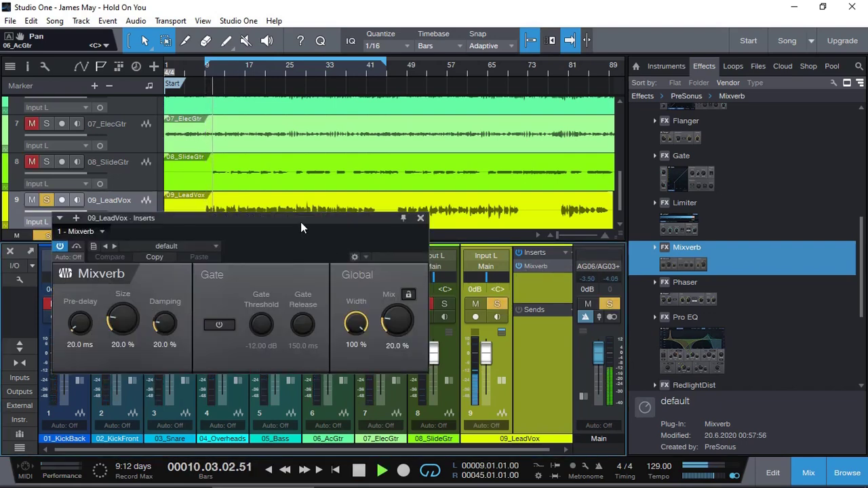
click(520, 265)
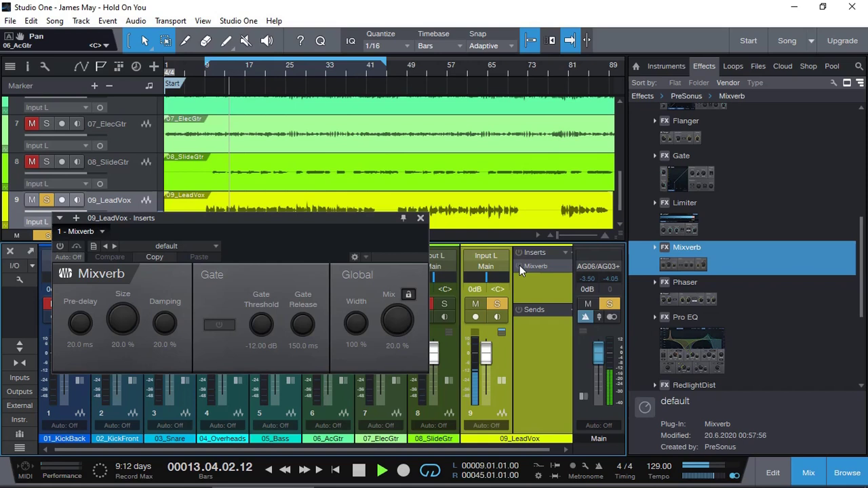
click(519, 266)
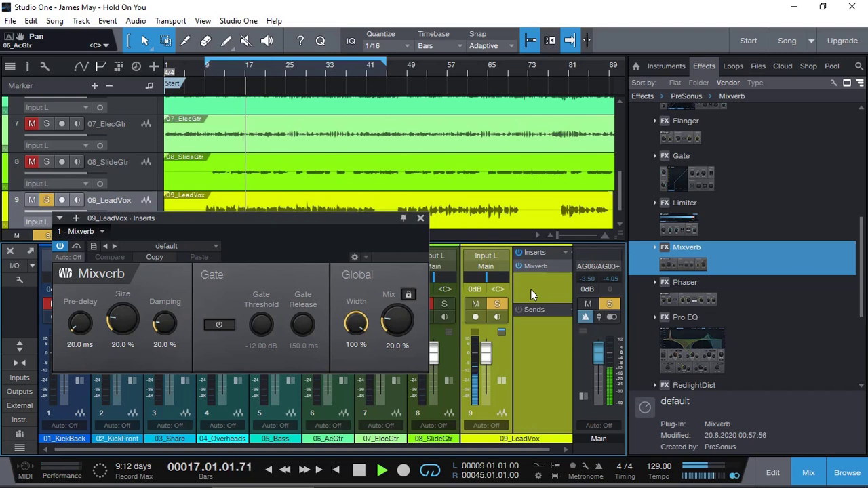
key(space)
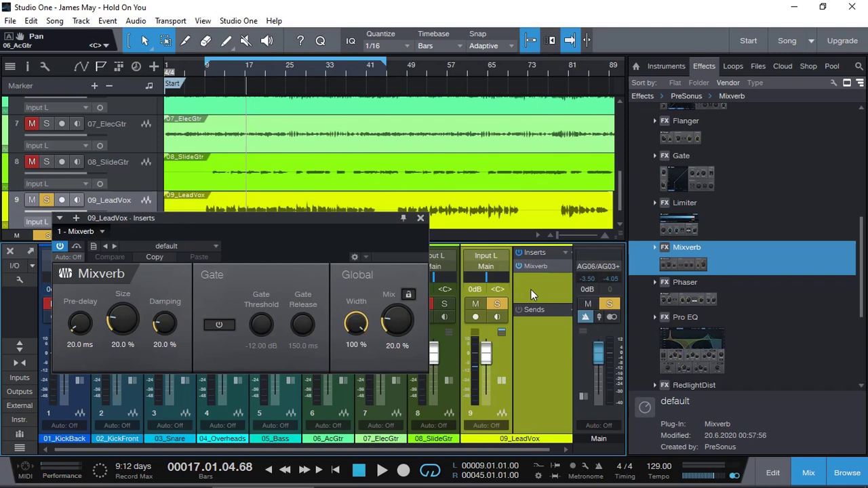
Remove the Mixverb insert from 09_LeadVox and close the browser.
click(420, 218)
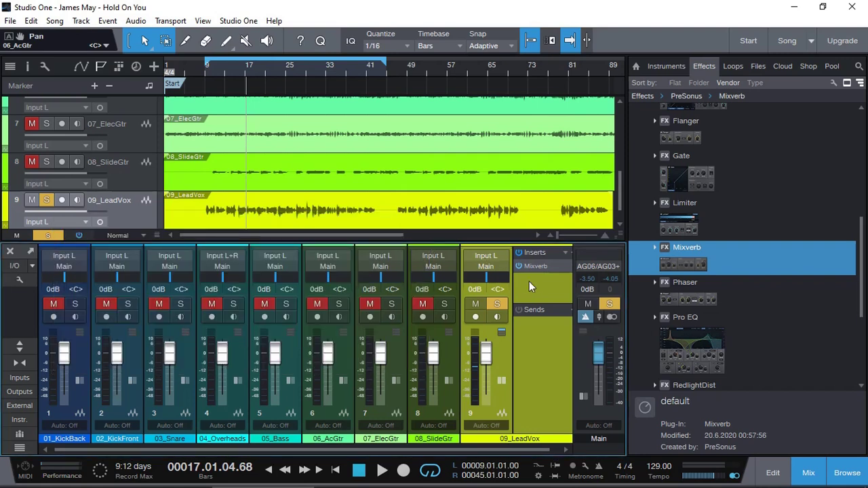
click(567, 265)
right_click(570, 266)
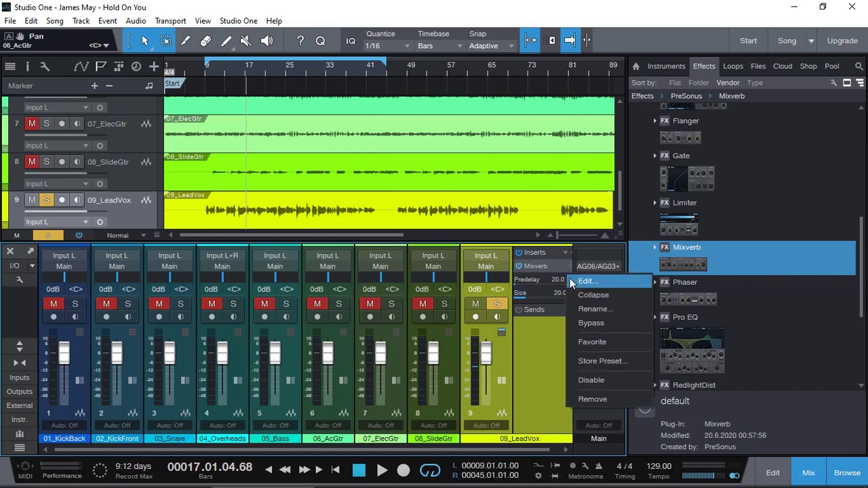
click(583, 398)
click(845, 475)
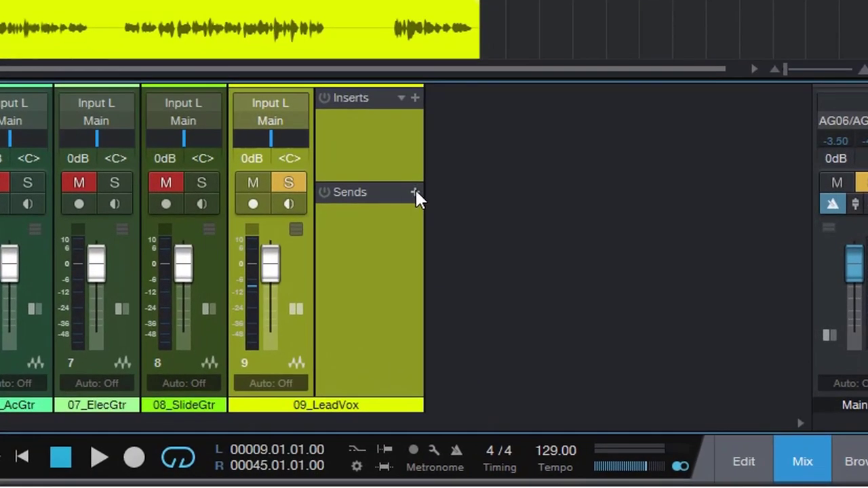
Create an FX 1 channel fed by a -6.0 dB send from 09_LeadVox and expand its inserts.
click(415, 192)
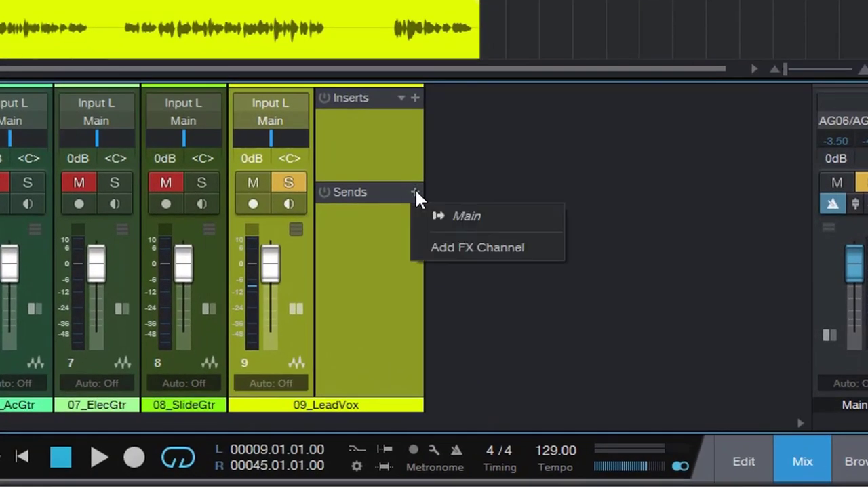
click(472, 247)
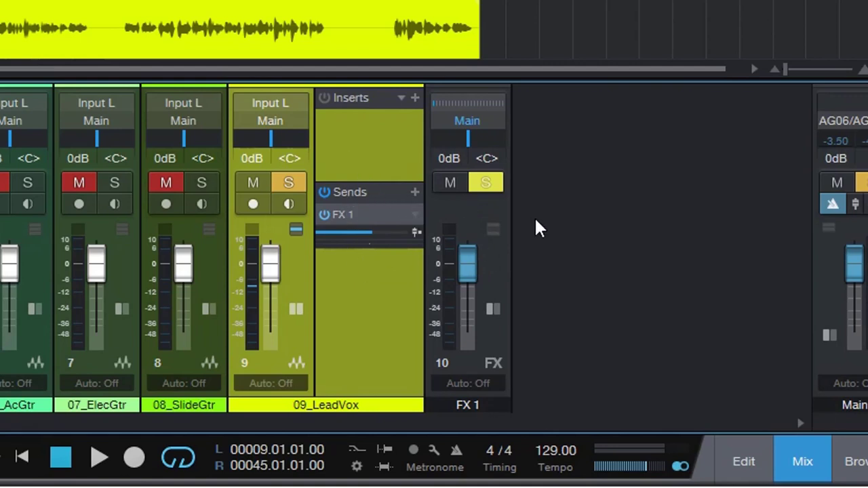
click(499, 270)
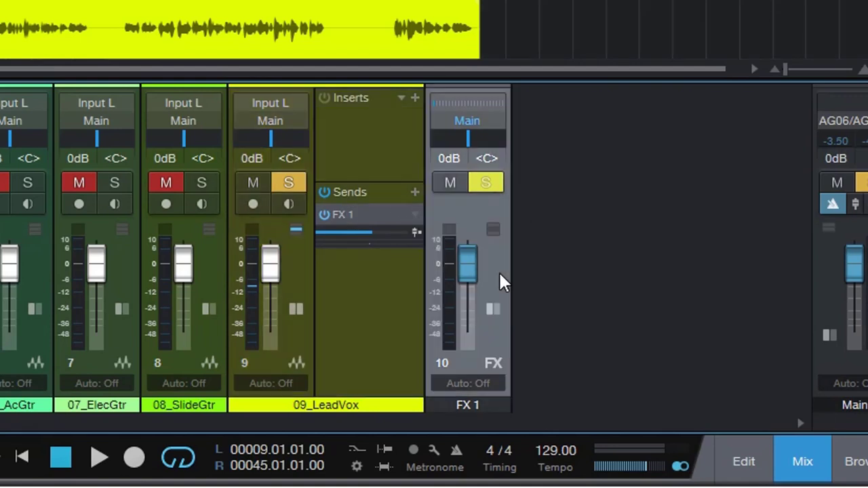
click(493, 309)
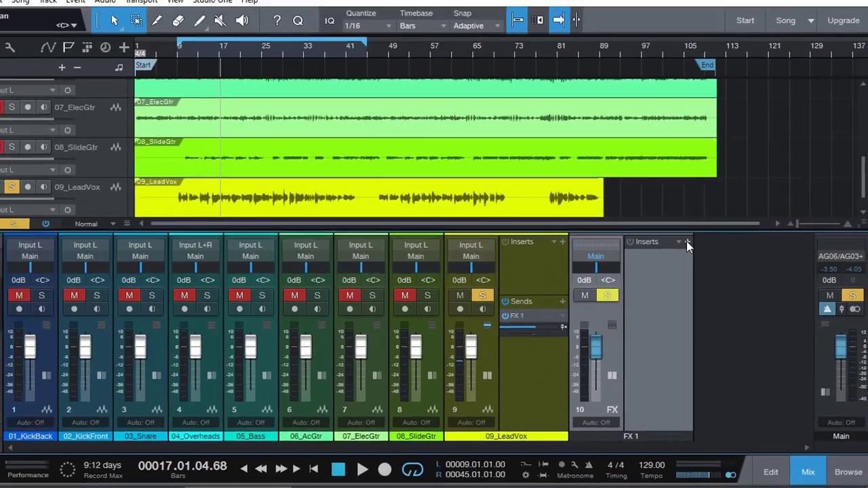
key(F5)
Insert Mixverb on FX 1 and set 0% width, 50.5% size and 95 ms pre-delay.
click(782, 194)
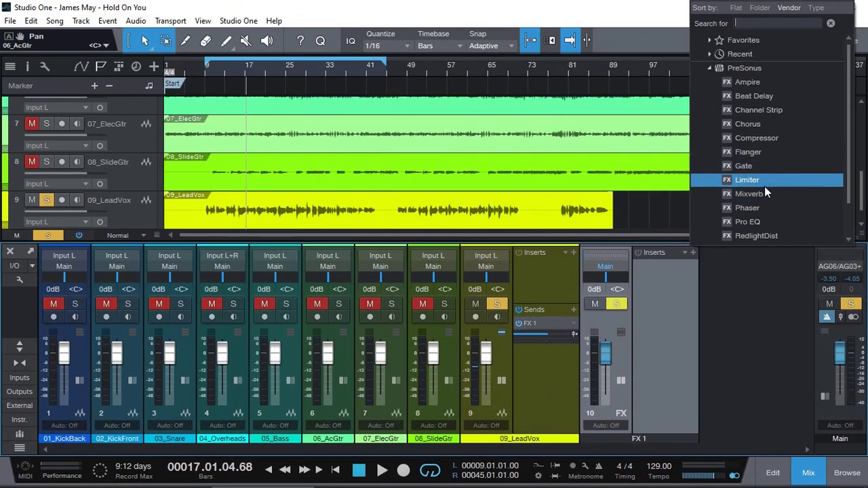
double_click(758, 194)
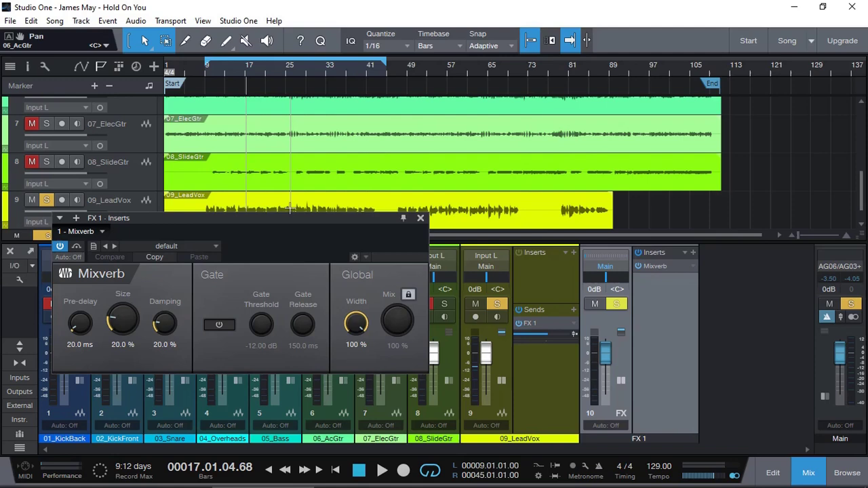
drag(289, 217, 415, 86)
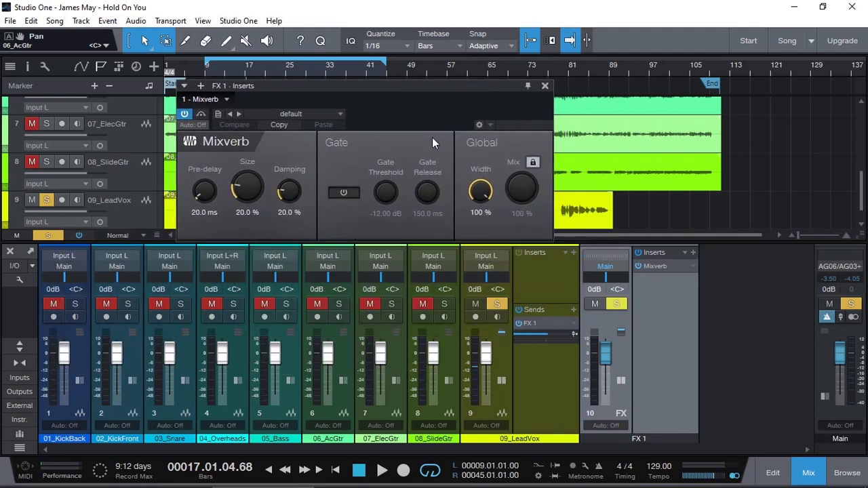
drag(480, 191, 467, 324)
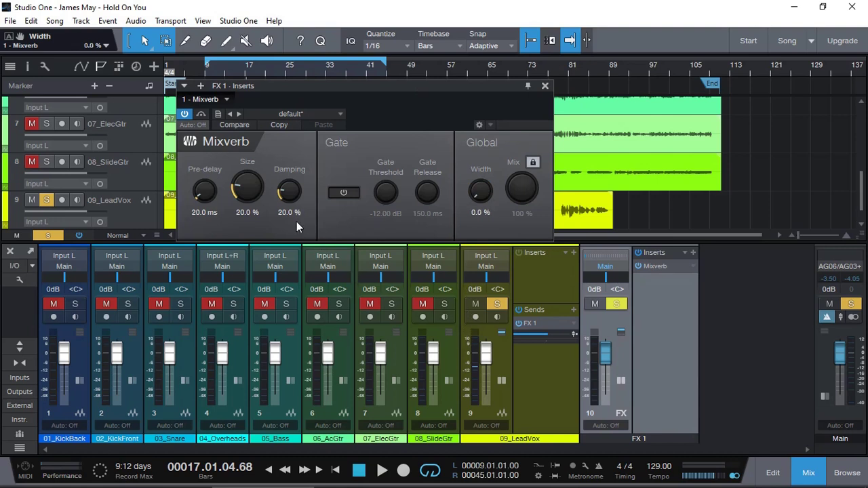
drag(244, 185, 245, 155)
drag(200, 194, 199, 171)
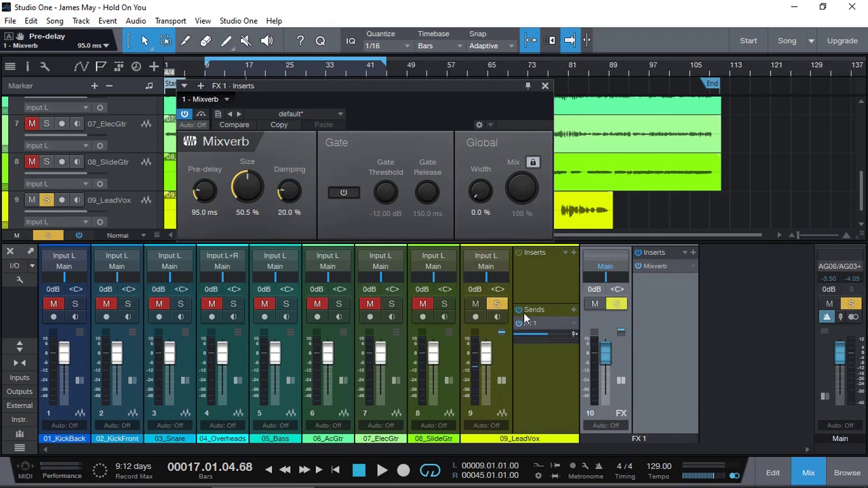
click(359, 470)
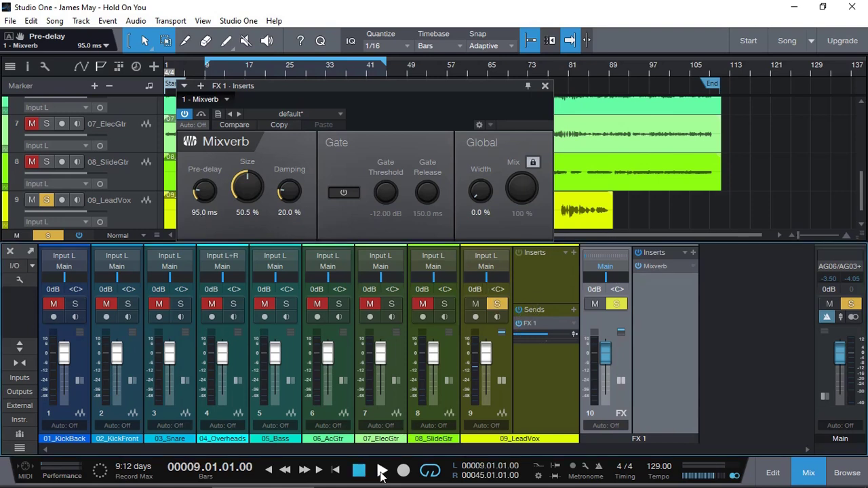
click(382, 470)
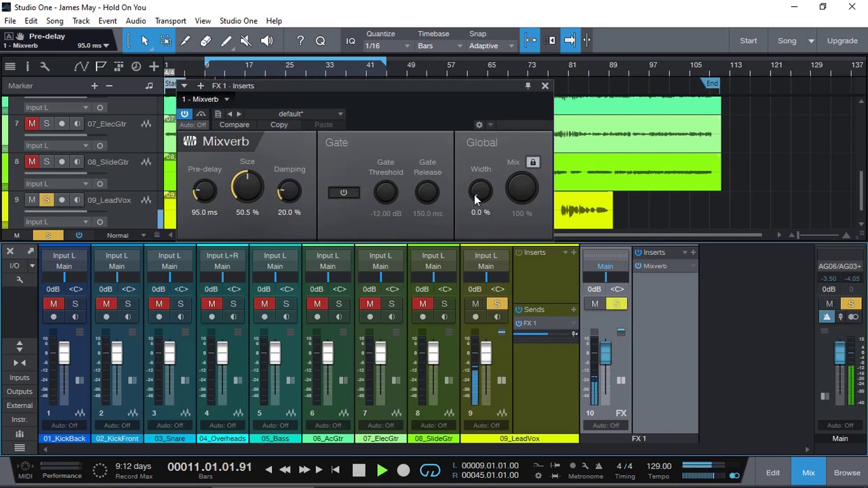
drag(474, 195, 484, 59)
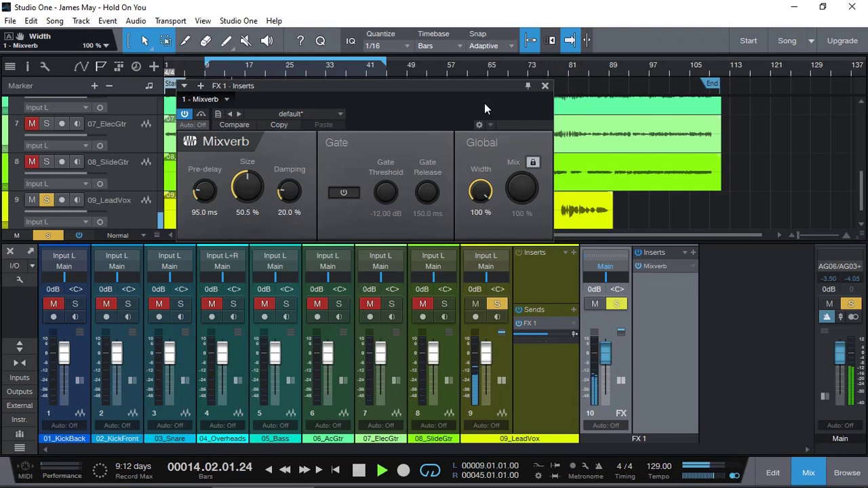
key(space)
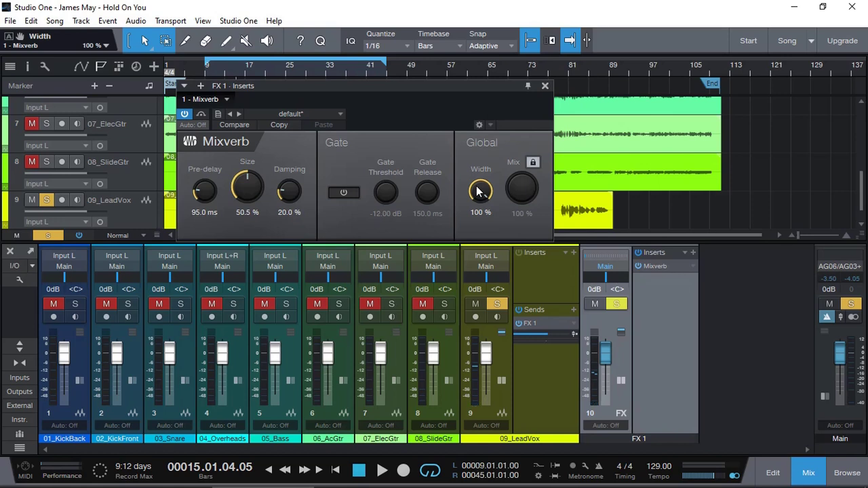
drag(478, 192, 480, 363)
key(space)
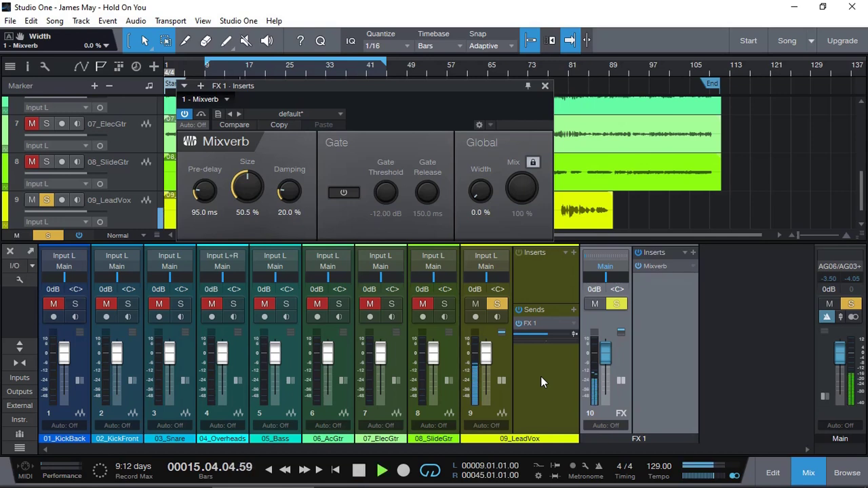
click(360, 472)
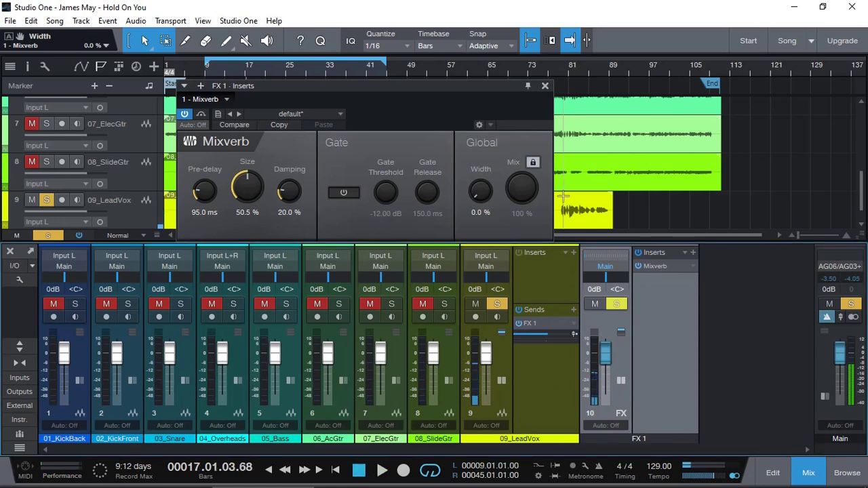
Close the FX 1 reverb and send 09_LeadVox to a new FX 2 channel.
click(545, 86)
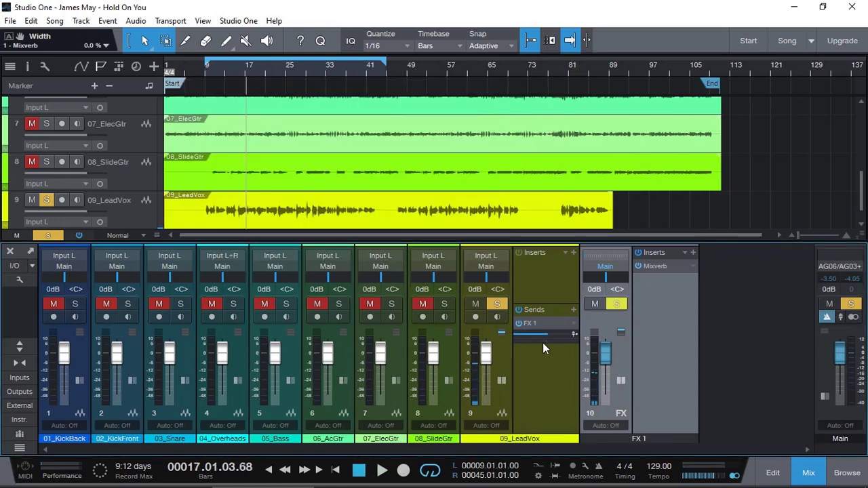
click(574, 310)
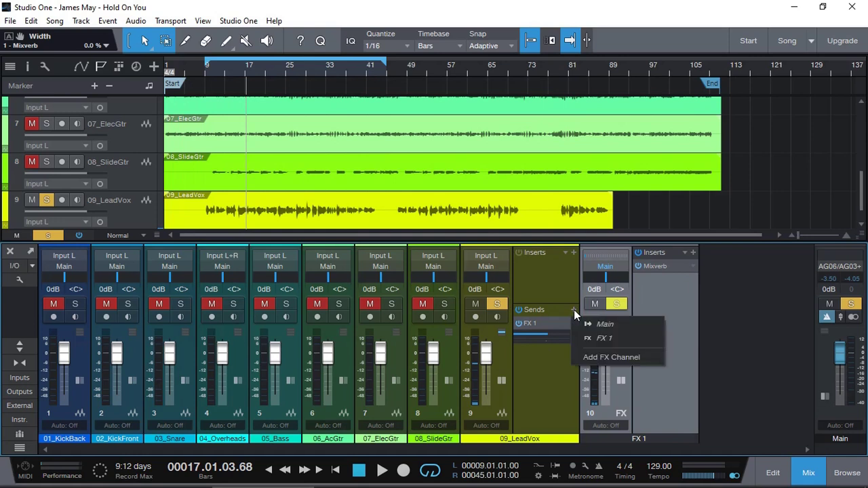
click(597, 357)
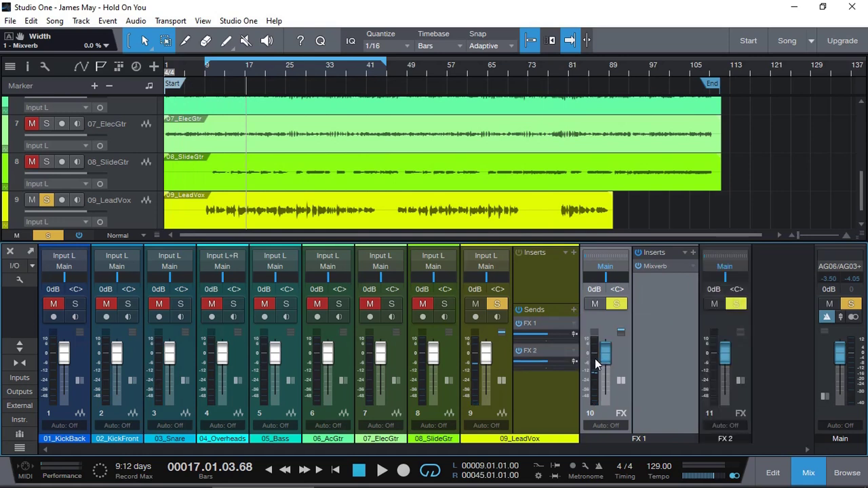
Insert Mixverb on FX 2 with 0.00 ms pre-delay, 13.5% size and 0.0% width.
click(742, 380)
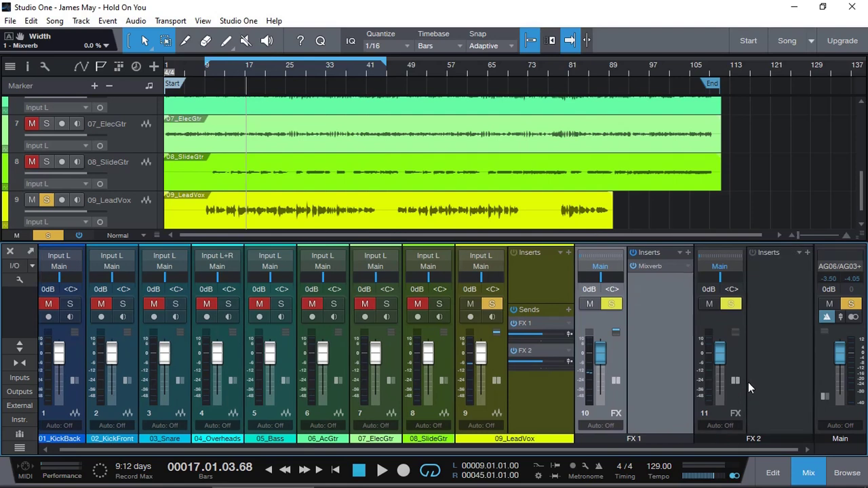
click(807, 251)
click(714, 195)
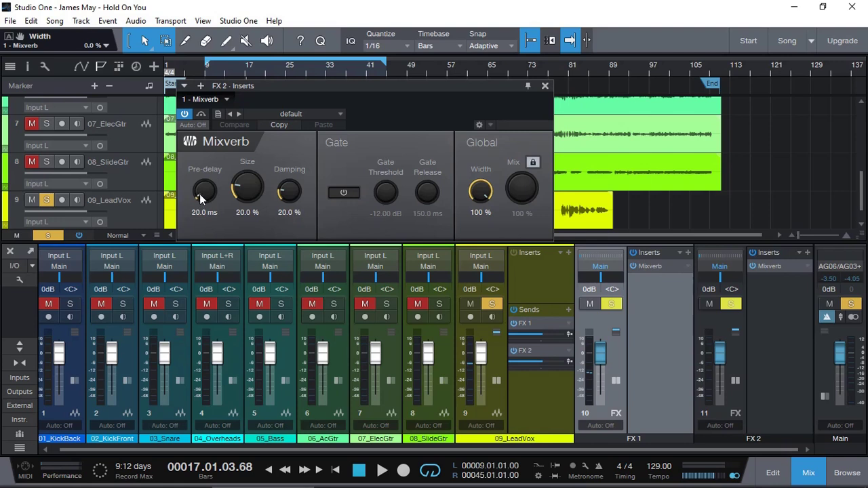
drag(200, 194, 202, 217)
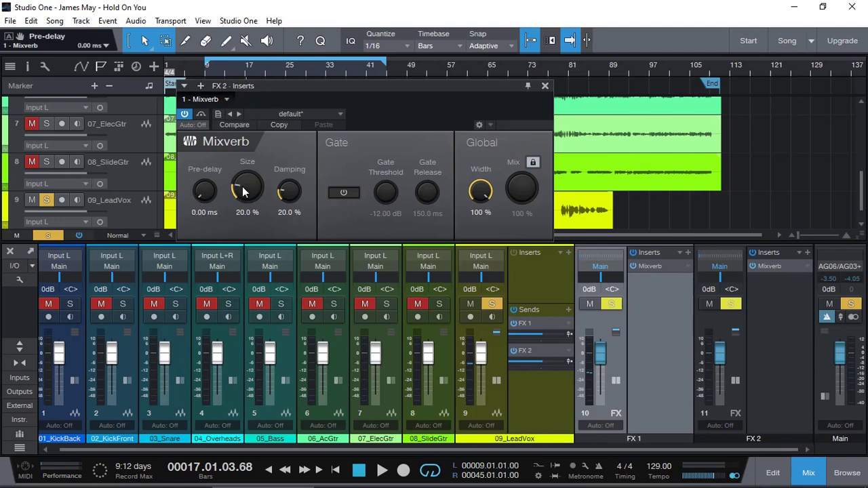
drag(239, 189, 238, 193)
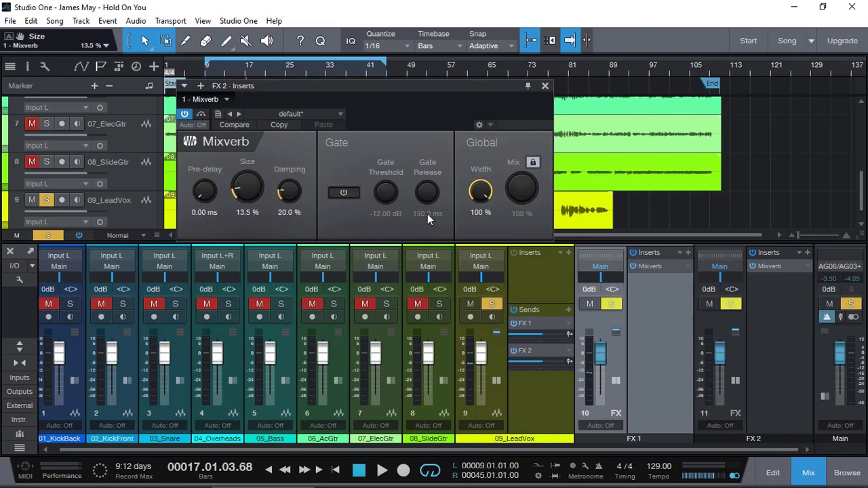
drag(471, 200, 473, 285)
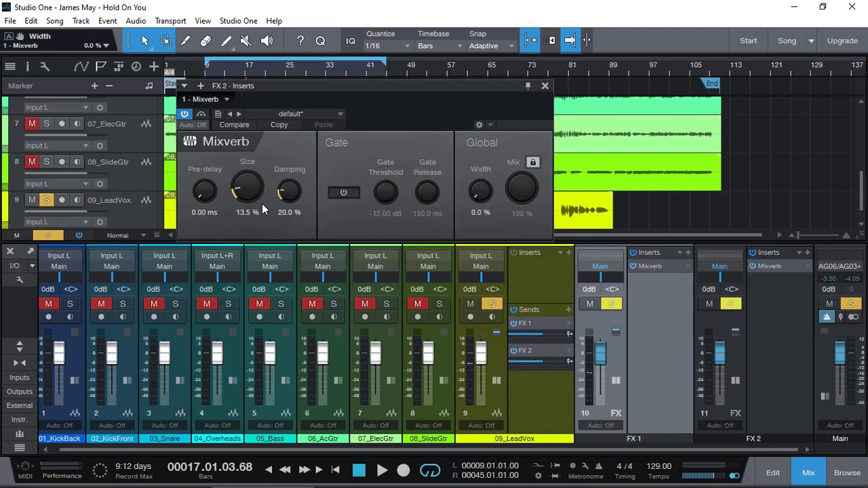
Send 09_LeadVox to a new third effects channel, FX 3.
click(568, 309)
click(600, 373)
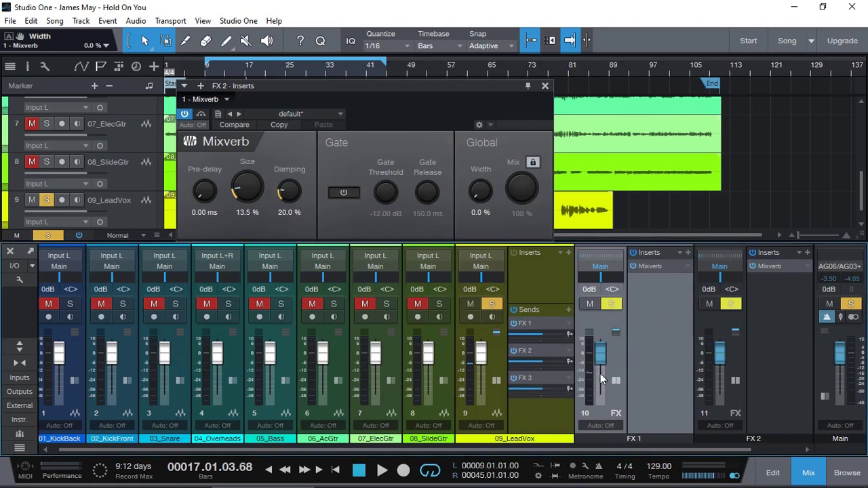
drag(702, 450, 806, 453)
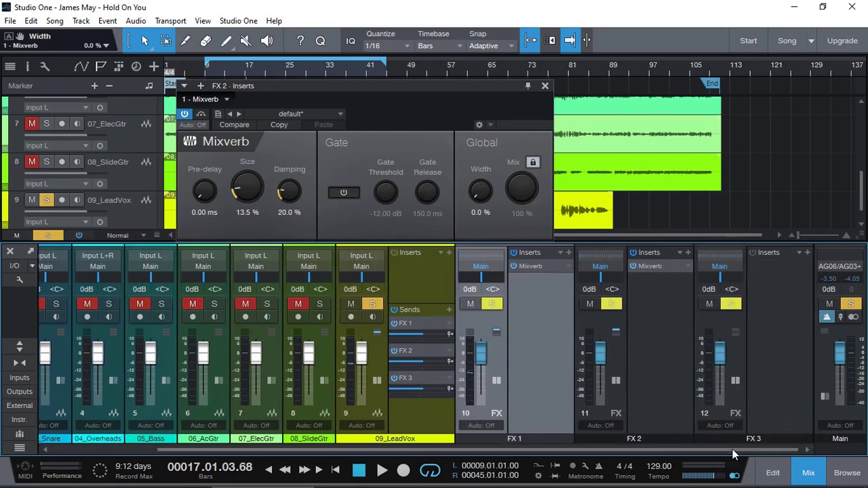
Insert Mixverb on FX 3 with 11.5% size and 0.0% width.
click(807, 253)
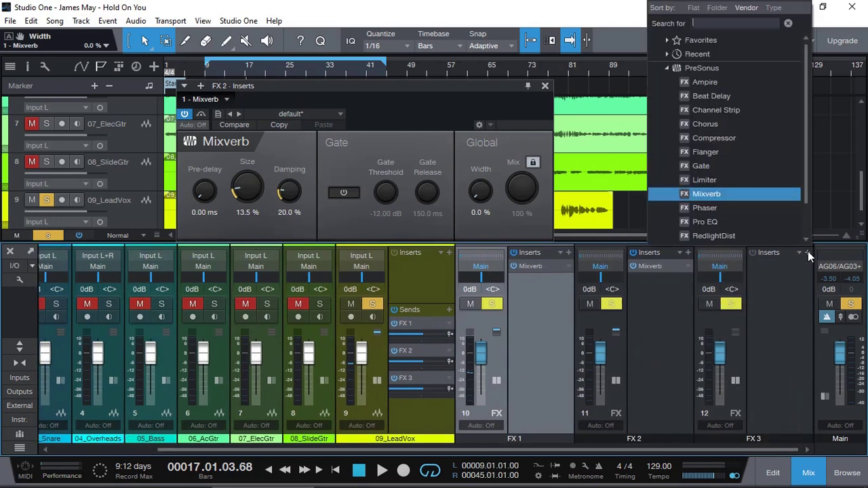
click(718, 192)
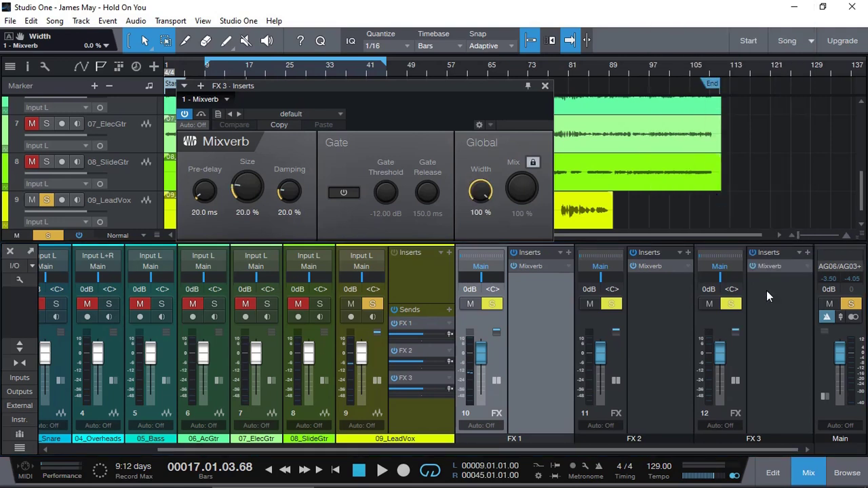
drag(327, 87, 338, 129)
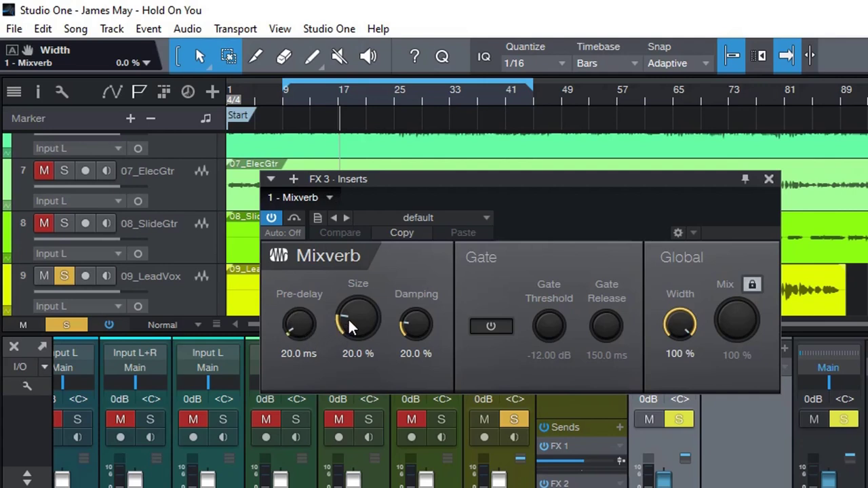
drag(348, 318, 390, 339)
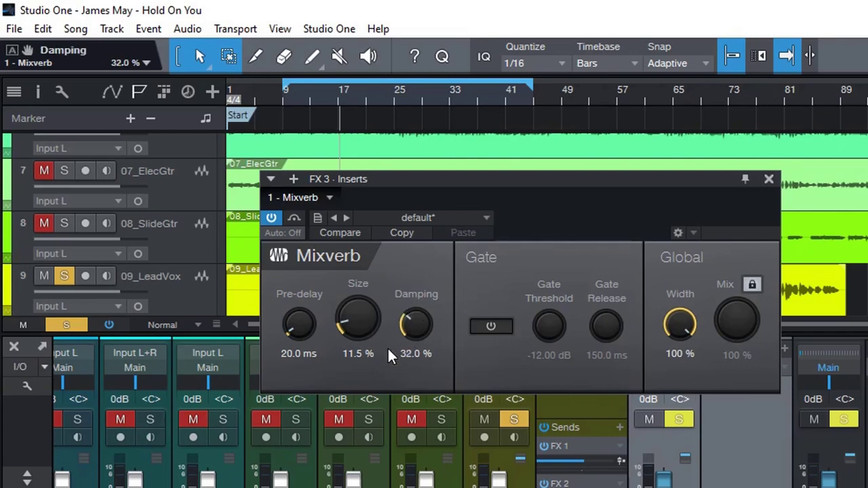
drag(685, 316, 686, 370)
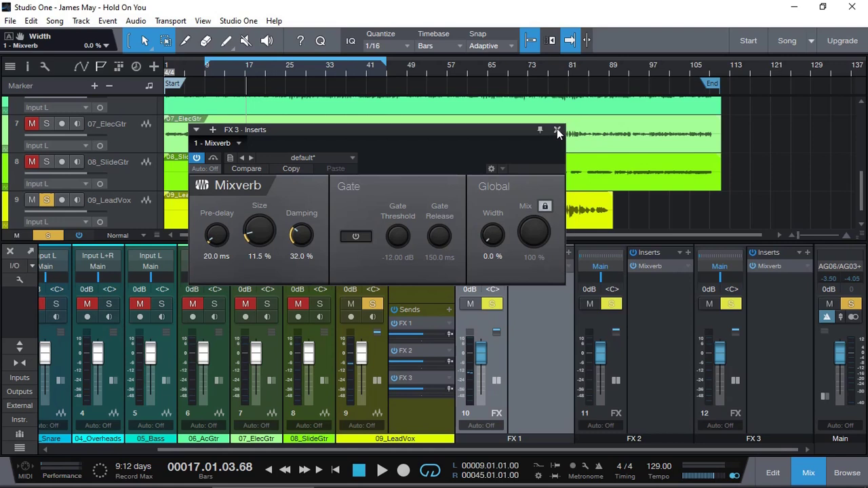
Close the FX 3 reverb window, then briefly play and stop the song to audition it.
click(557, 129)
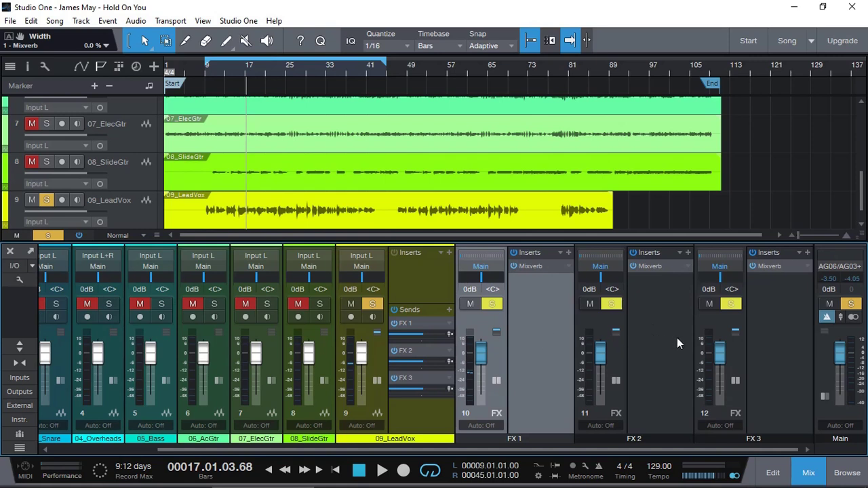
key(space)
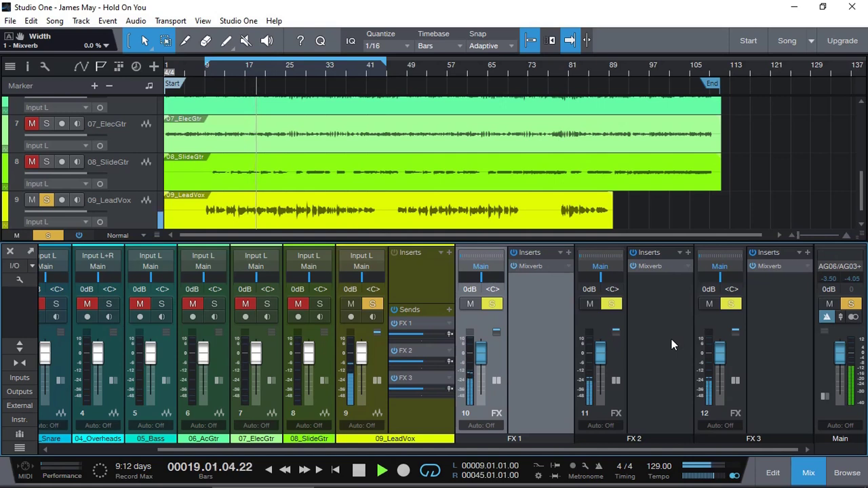
key(space)
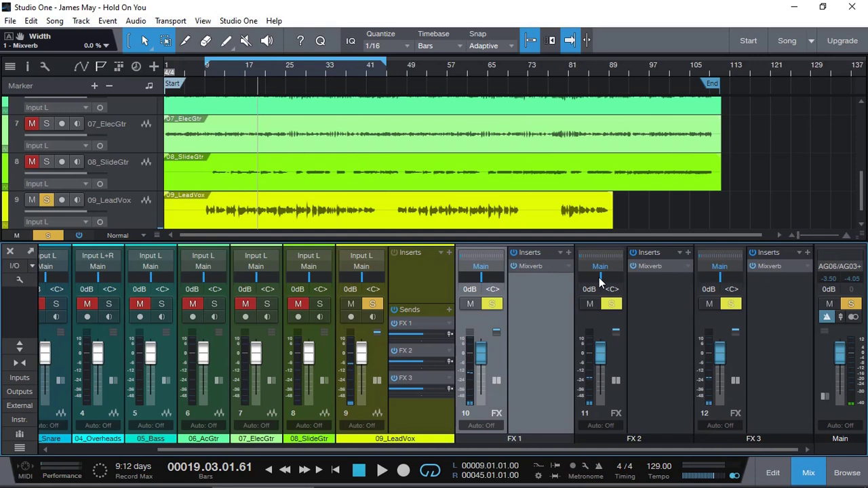
Pan the FX 2 return hard left and FX 3 hard right, then start playback.
drag(600, 278, 538, 280)
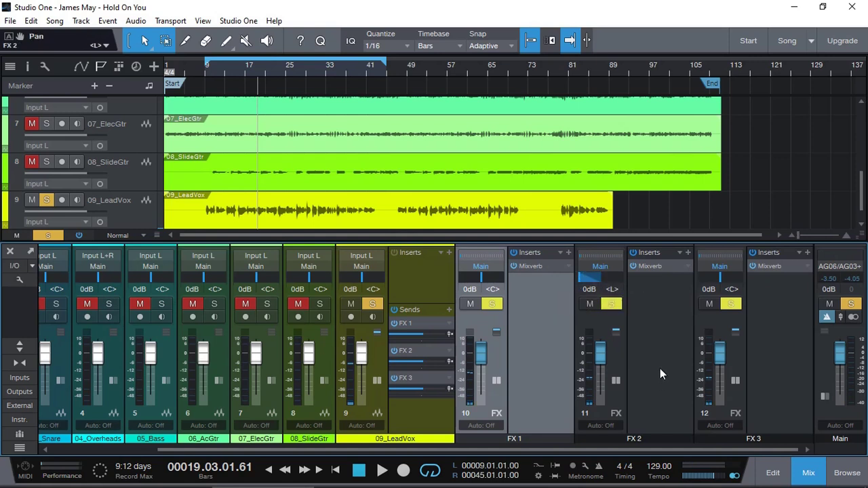
drag(717, 280, 780, 319)
key(space)
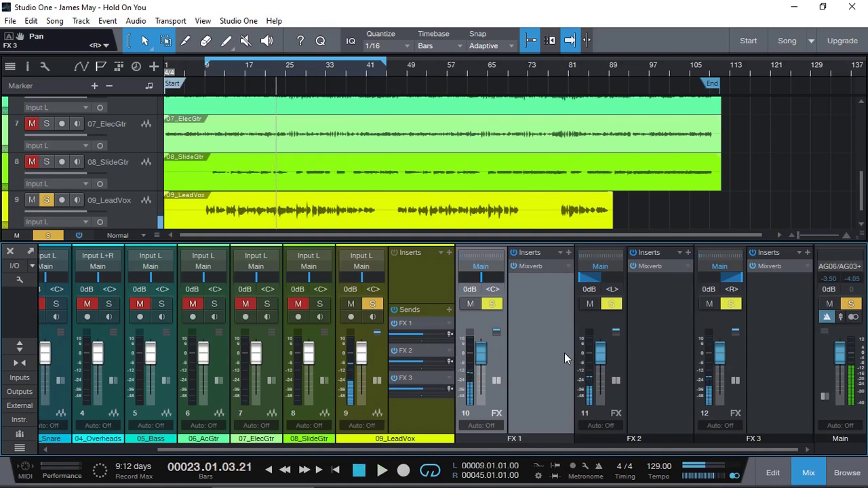
Pull the FX 1 return fader down to -oo and stop playback.
drag(481, 355, 479, 369)
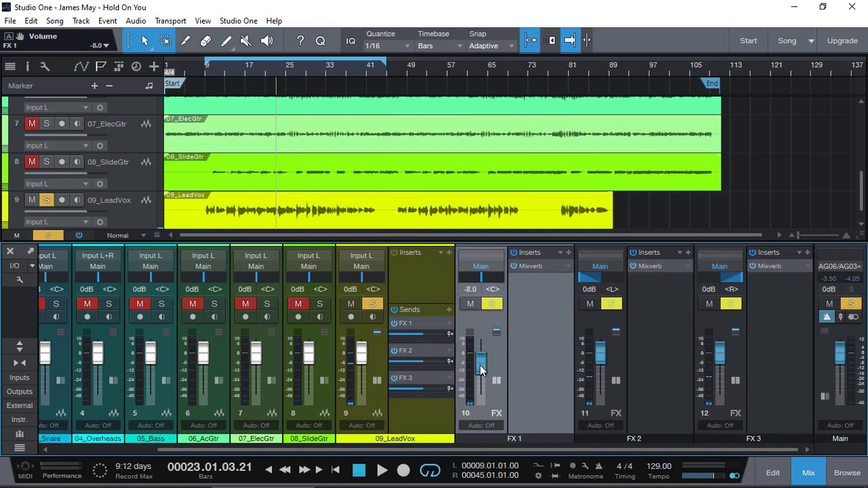
drag(481, 370, 479, 414)
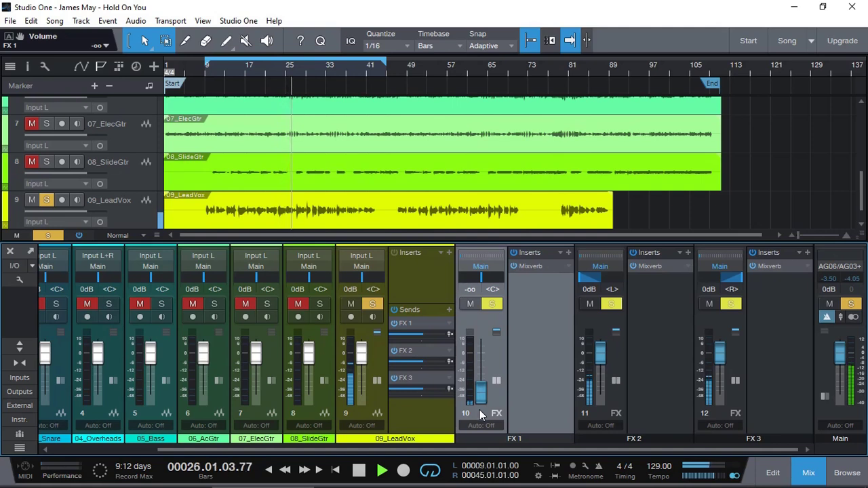
key(space)
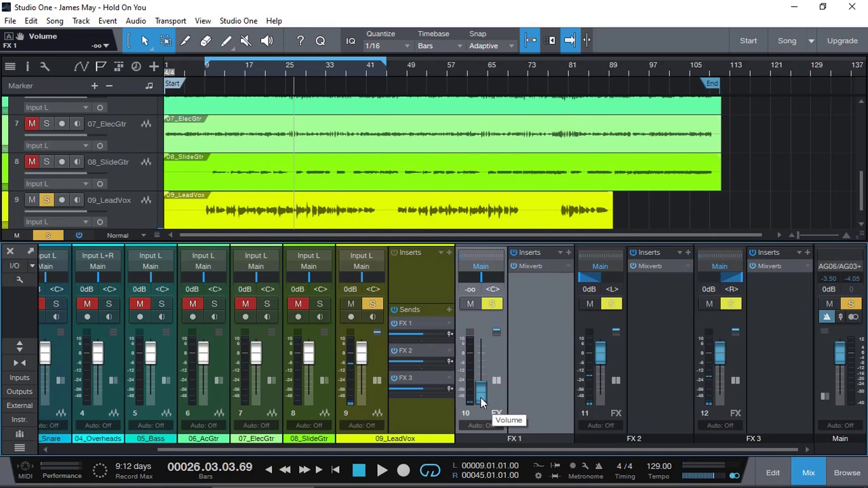
Audition the lead vocal with its sends briefly muted, then switch 09_LeadVox sends back on.
click(395, 310)
key(space)
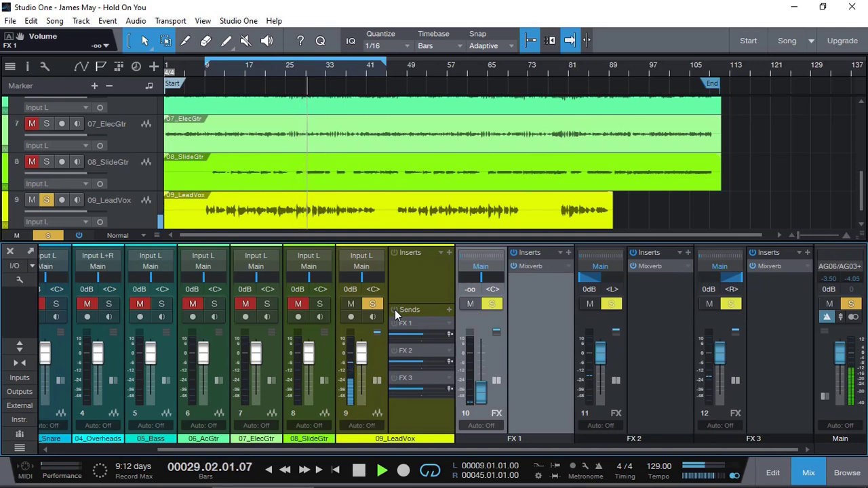
click(394, 310)
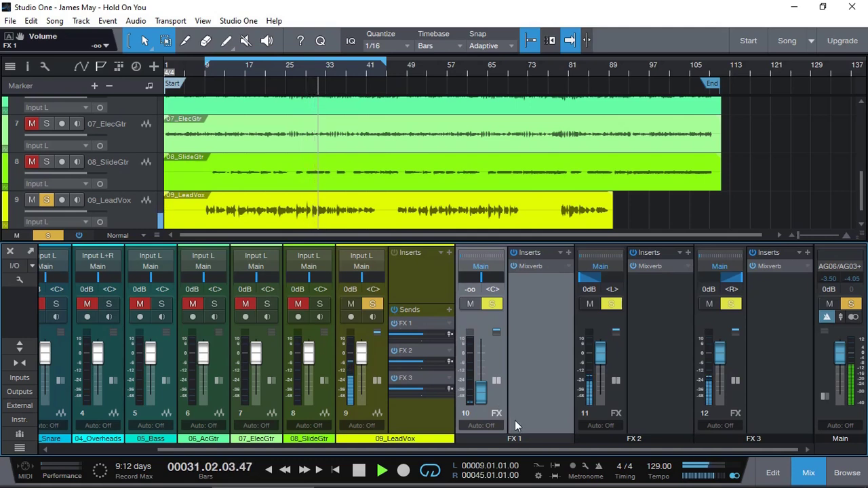
Raise the FX 1 reverb return fader to about -4.9 dB and audition the mix.
drag(480, 392, 478, 360)
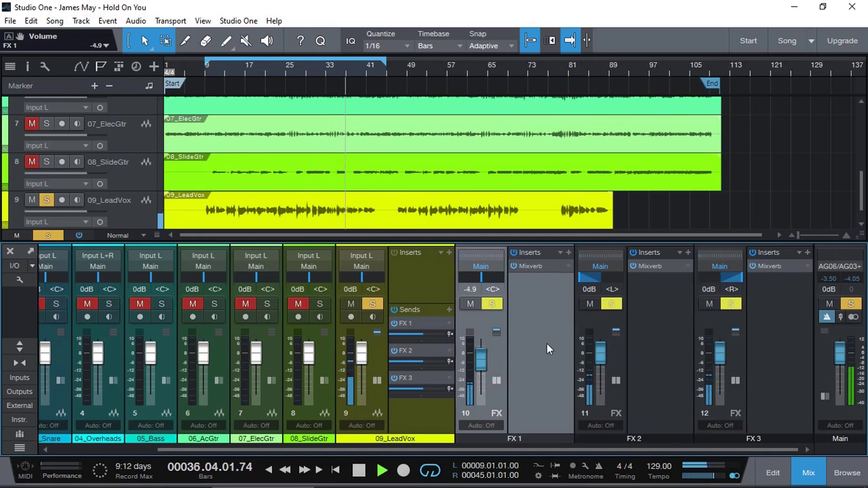
key(space)
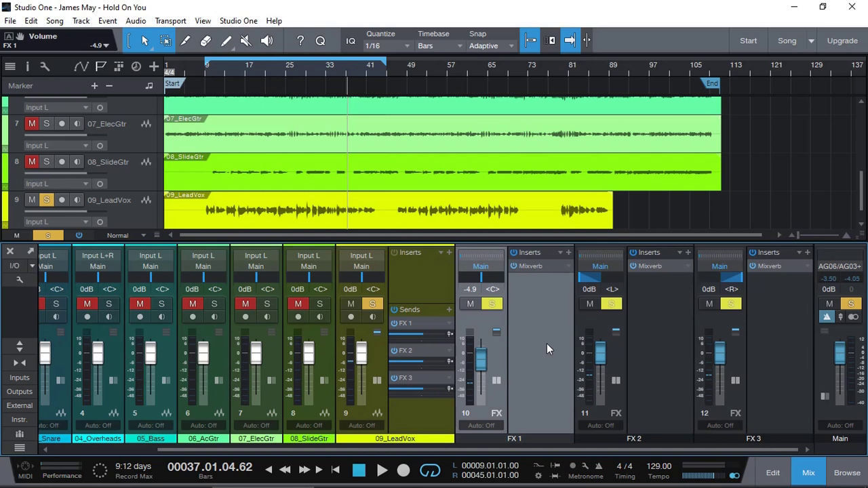
key(space)
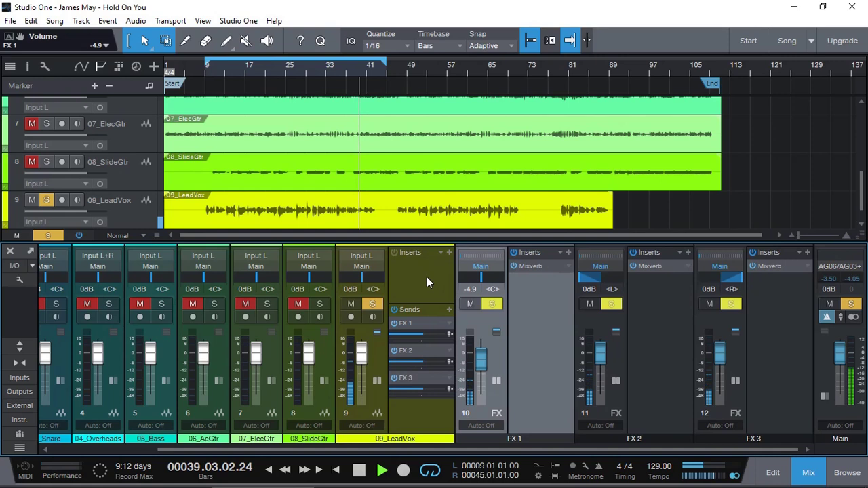
key(space)
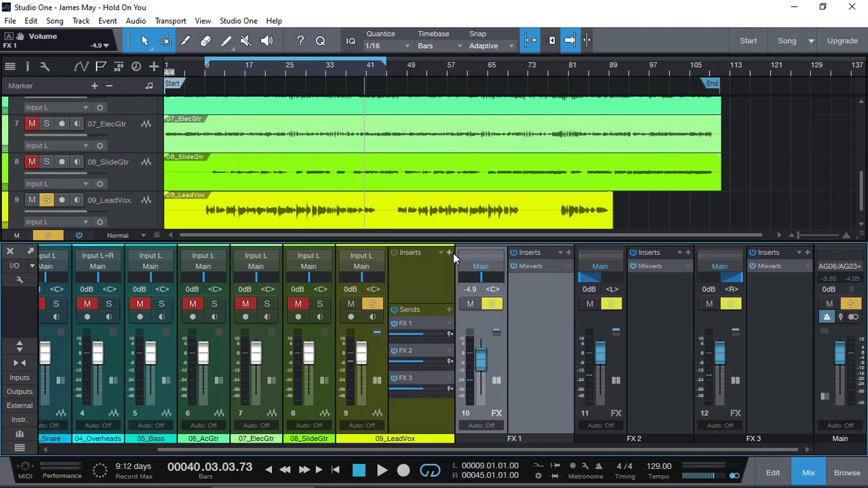
Insert a Channel Strip on 09_LeadVox: 111 Hz low cut, Expand 30.5 %, Compress 57.5 %, Auto on.
click(449, 252)
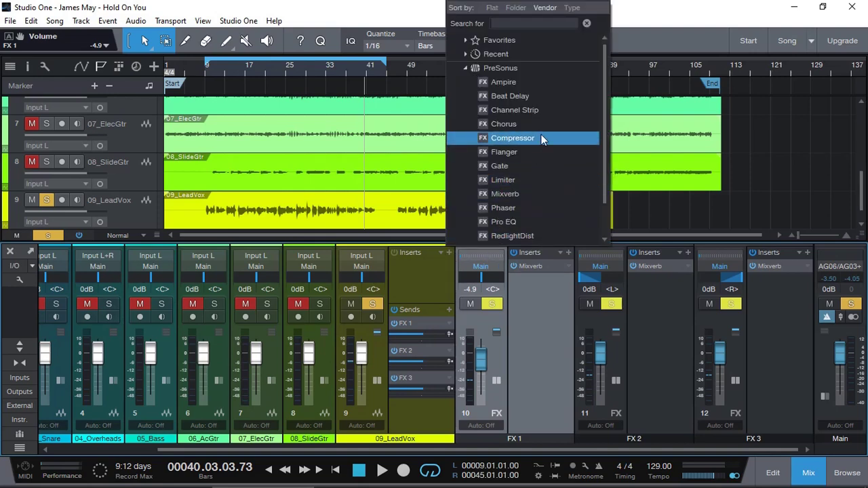
click(531, 112)
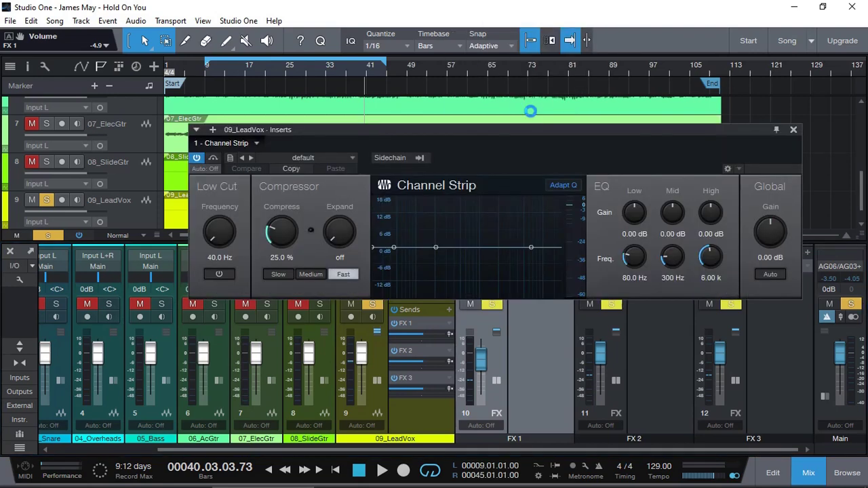
click(219, 274)
drag(219, 240, 217, 181)
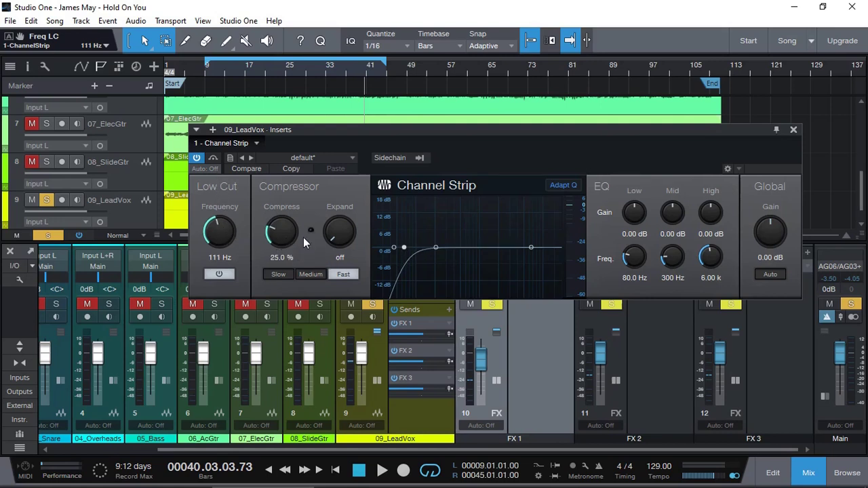
drag(337, 240, 339, 204)
key(space)
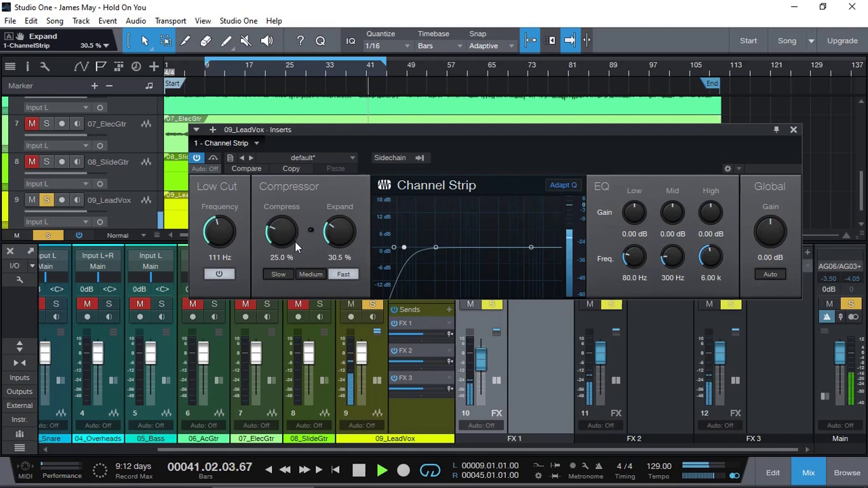
drag(280, 234, 279, 206)
click(771, 274)
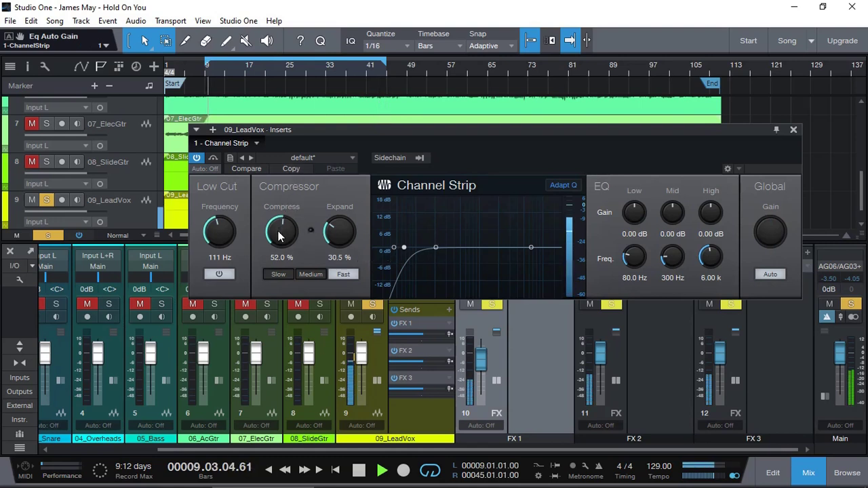
drag(280, 234, 279, 229)
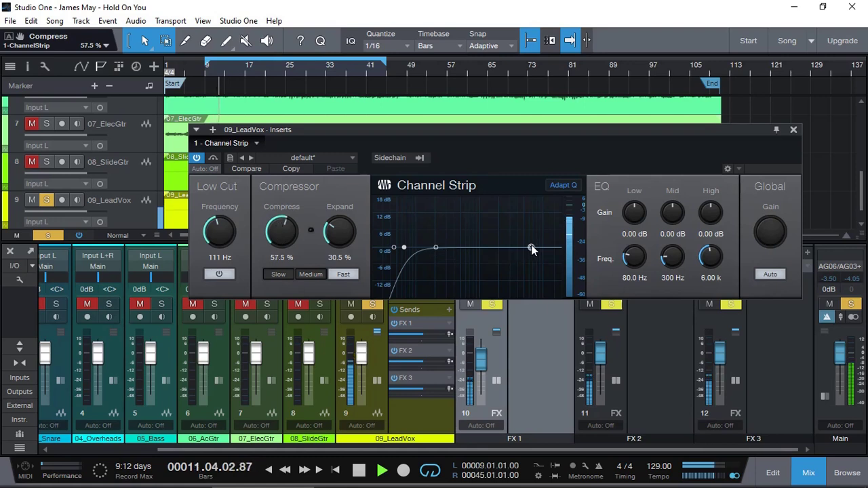
Shape the EQ to Low 2.17 dB/278 Hz, Mid -1.08 dB/642 Hz, High 1.52 dB/4.92 kHz; Compress 54.5 %.
mouse_move(532, 249)
mouse_down()
mouse_move(516, 241)
mouse_move(525, 243)
mouse_up()
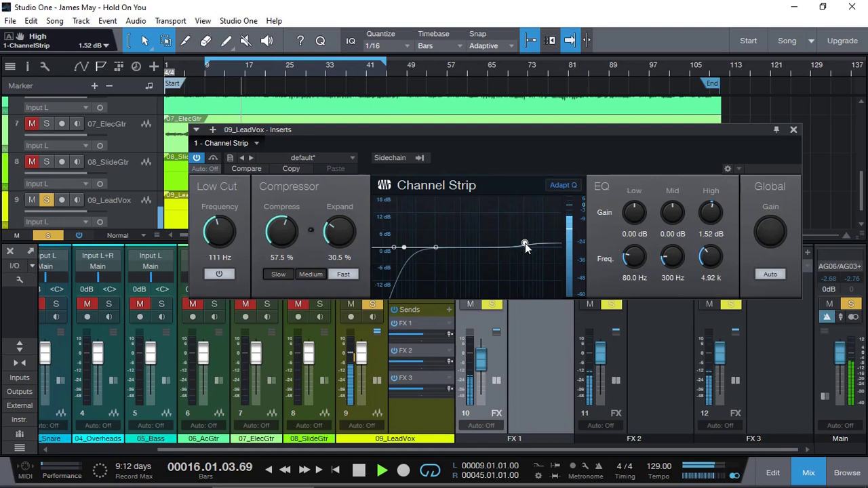
drag(438, 245, 459, 253)
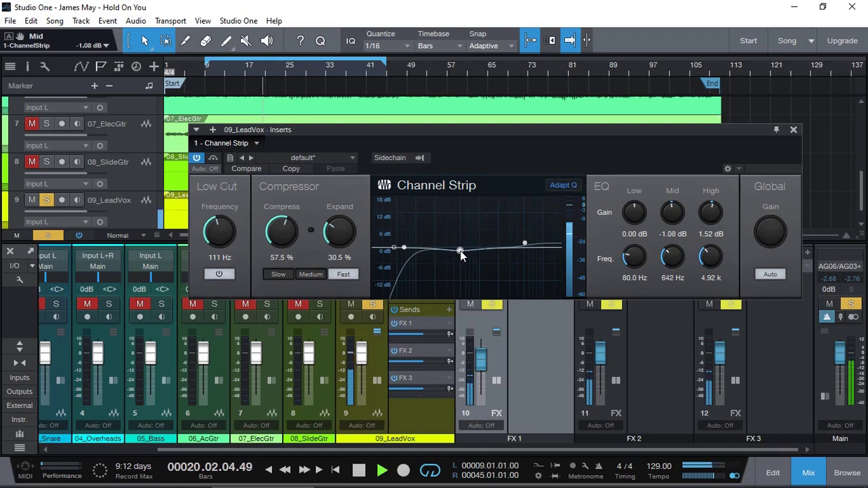
drag(394, 245, 434, 241)
drag(278, 230, 285, 247)
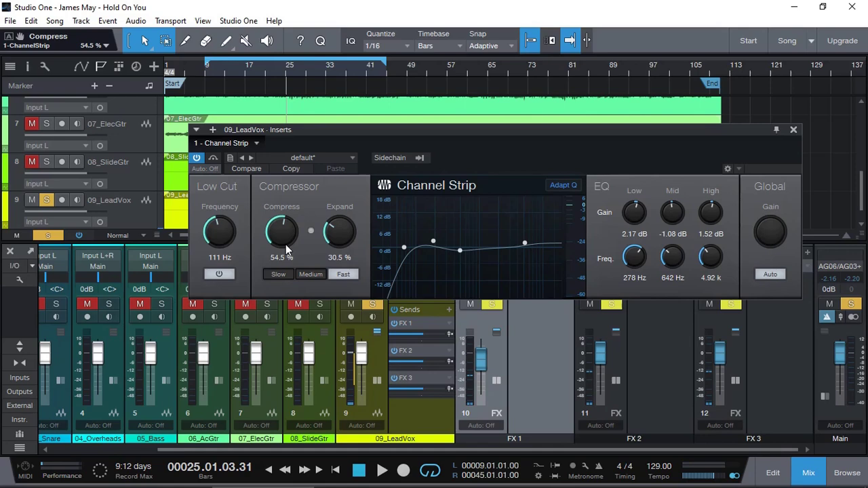
click(794, 130)
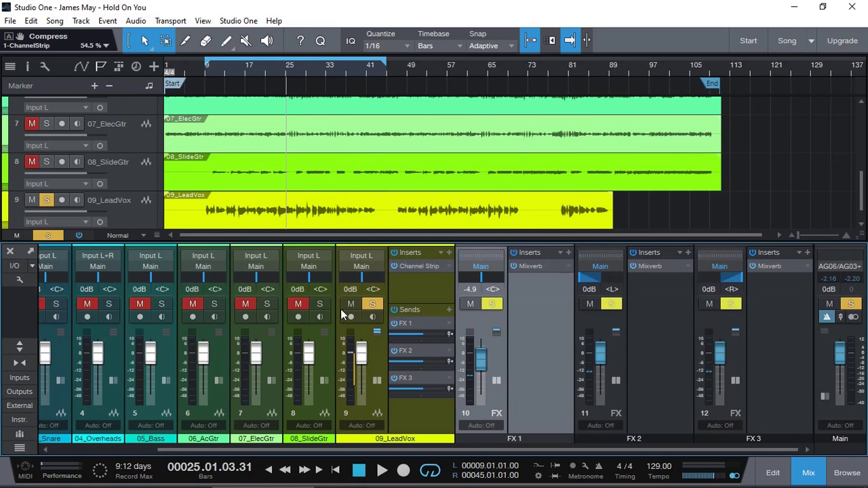
Clear all solos and play the full mix with every mixer insert and send activated.
click(373, 304)
key(shift+s)
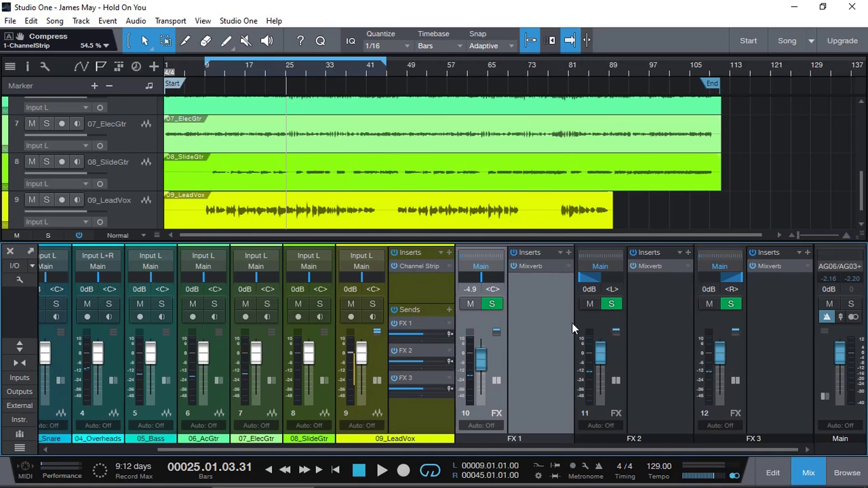
key(space)
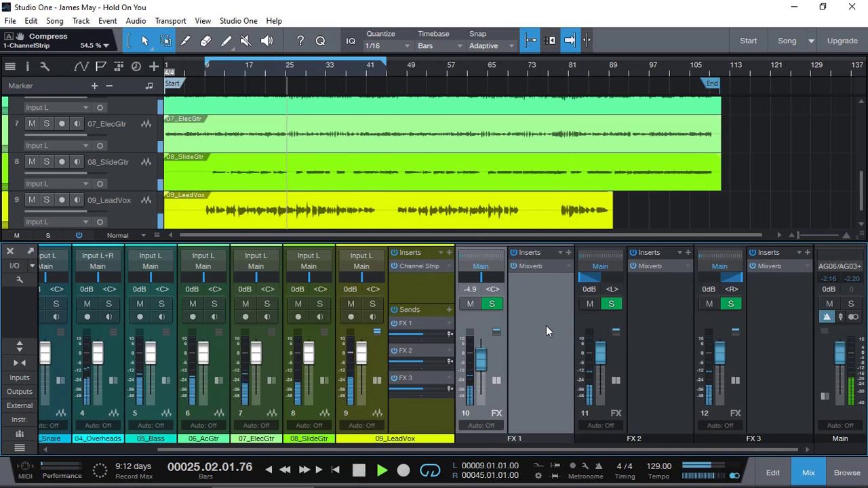
click(80, 235)
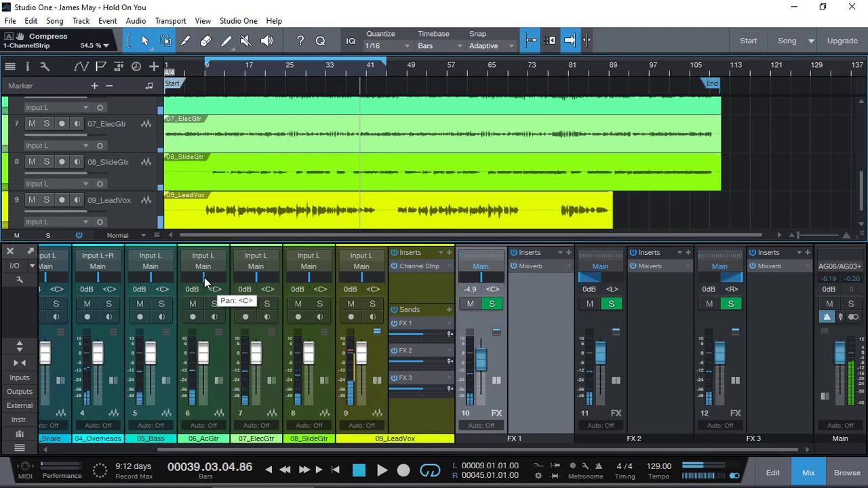
Pan 06_AcGtr left and 07_ElecGtr to R99, then return the playback position to bar 9.
drag(205, 282, 169, 277)
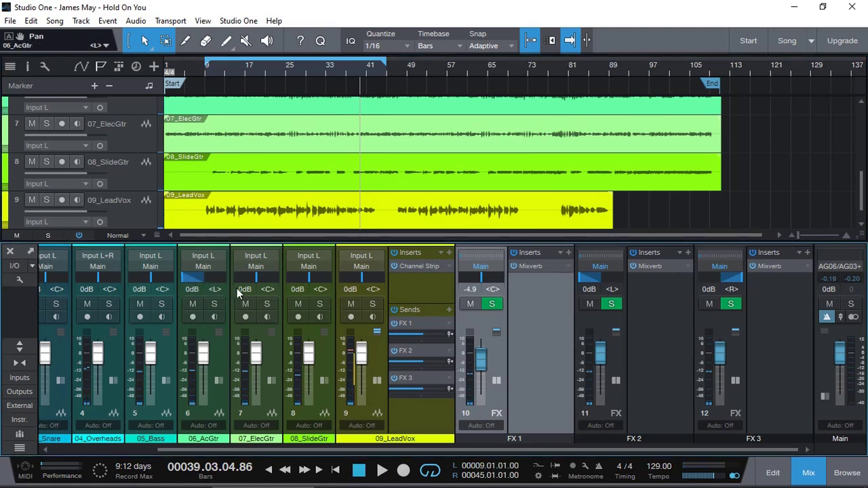
drag(256, 280, 304, 300)
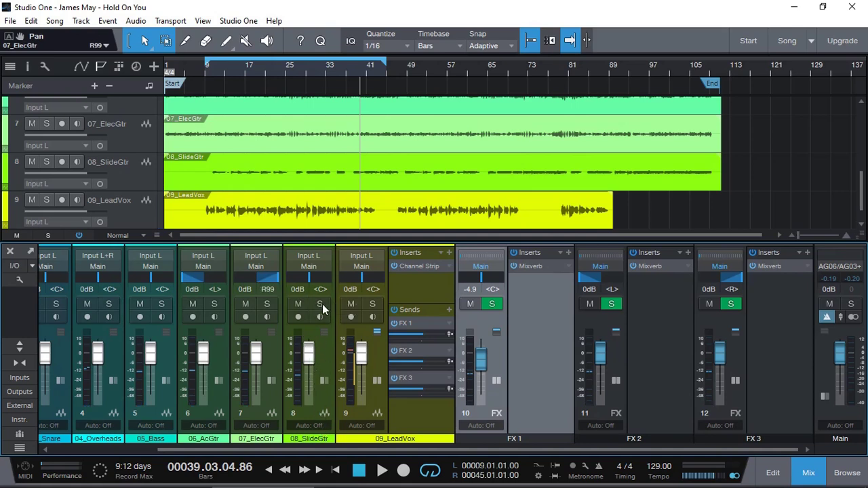
click(205, 73)
Play from bar 9, reactivate all inserts and lower the FX 1 bus fader to -8.0 dB.
key(space)
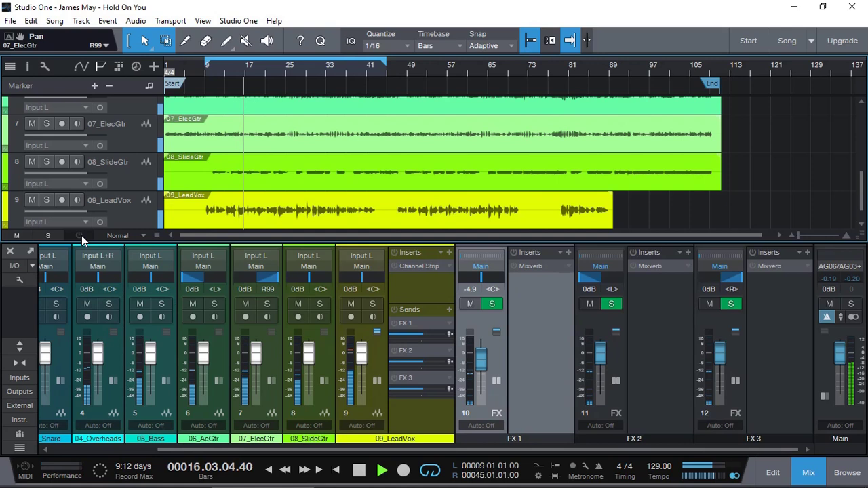
click(79, 236)
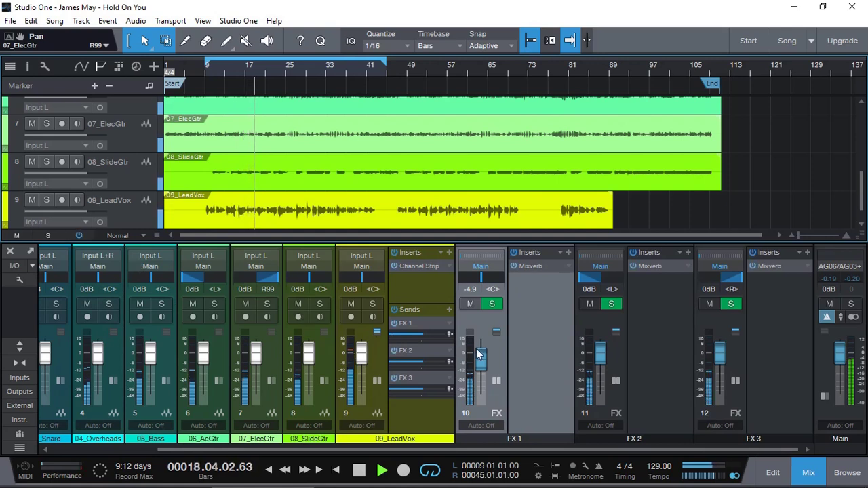
drag(483, 357, 484, 360)
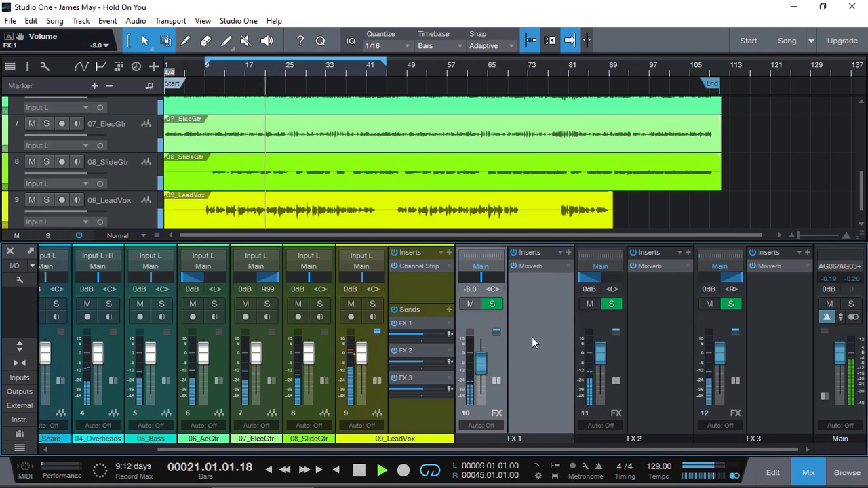
key(space)
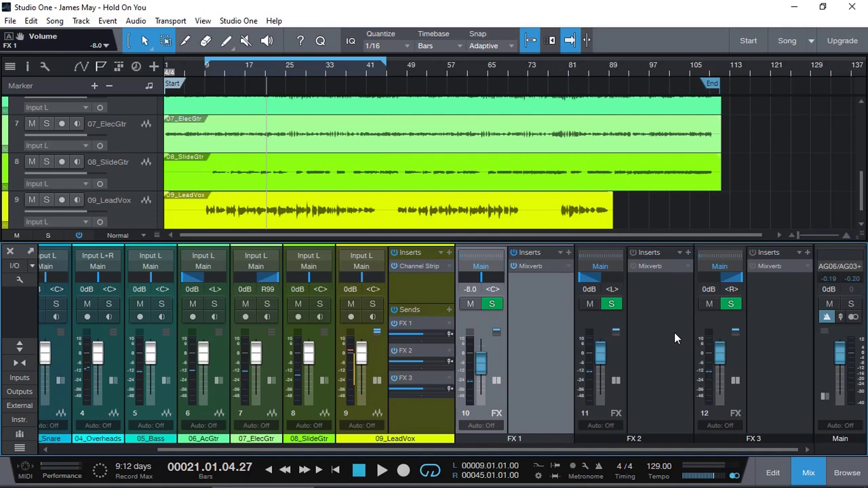
Add a Beat Delay to FX 2 with Feedback 9.50 %, Width 0.00 % and Mix 100, then audition it.
click(687, 252)
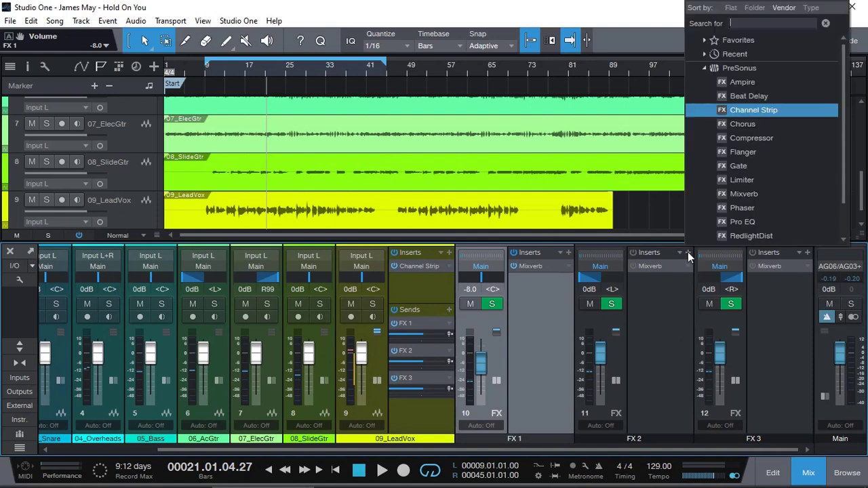
click(750, 96)
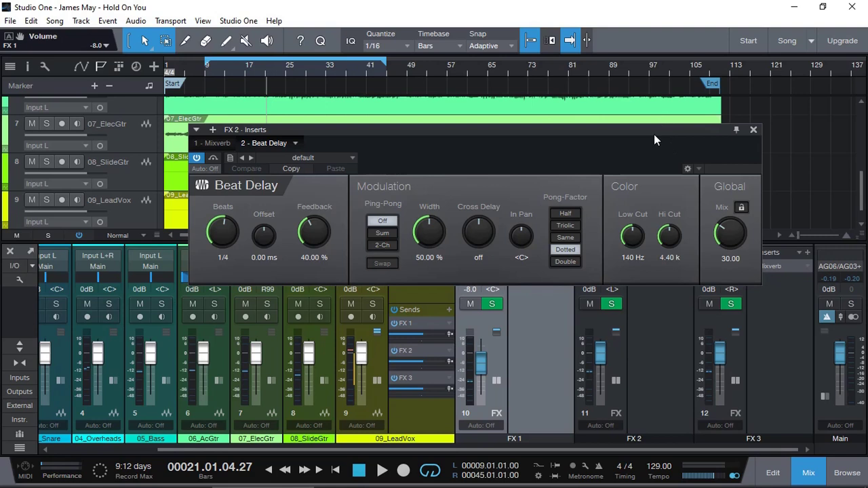
drag(649, 127, 595, 113)
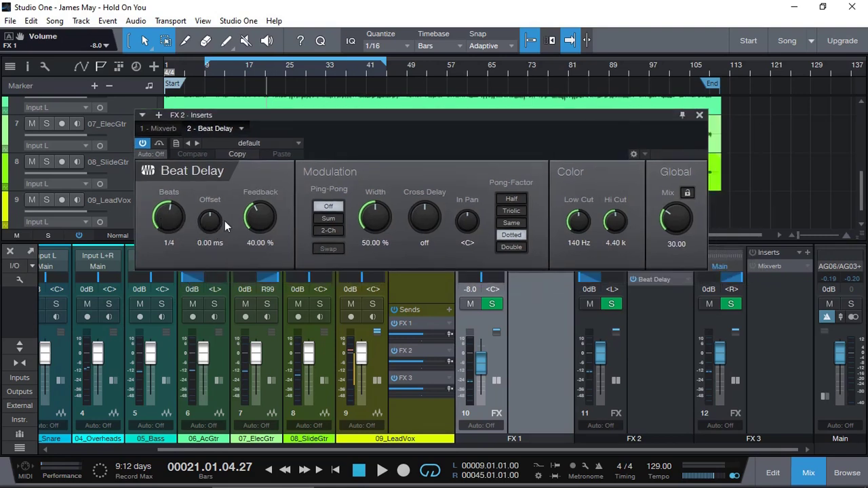
drag(256, 218, 231, 228)
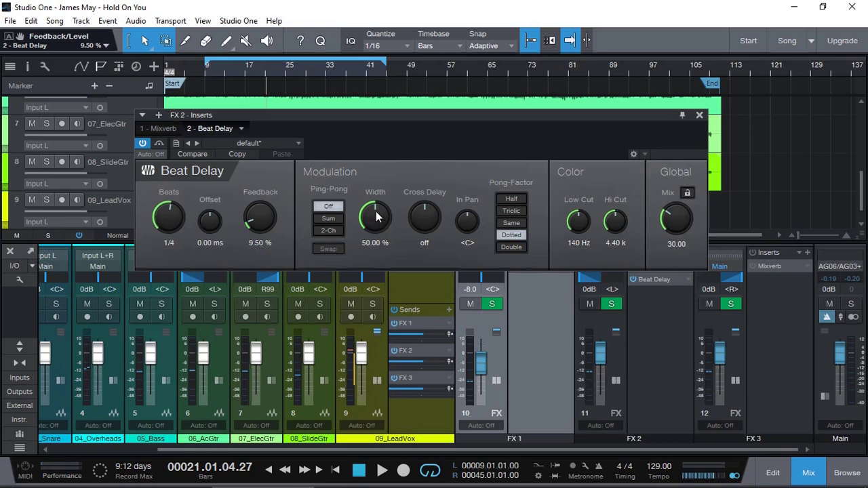
drag(374, 213, 361, 312)
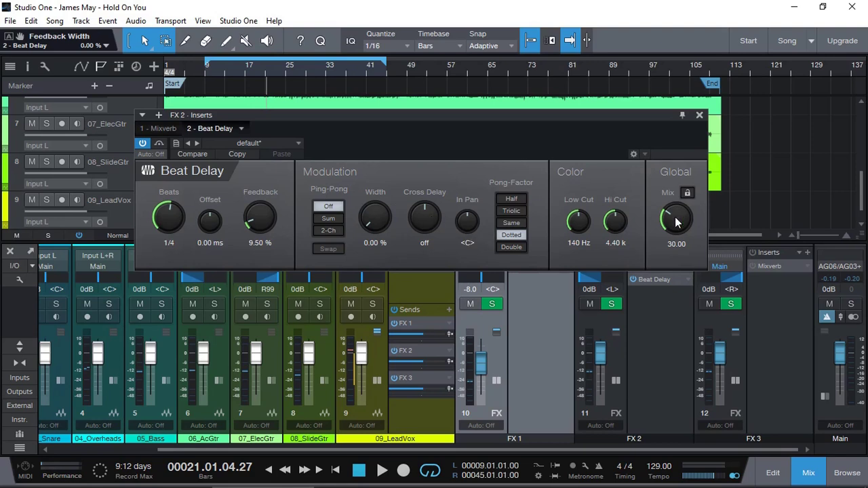
drag(673, 224, 678, 58)
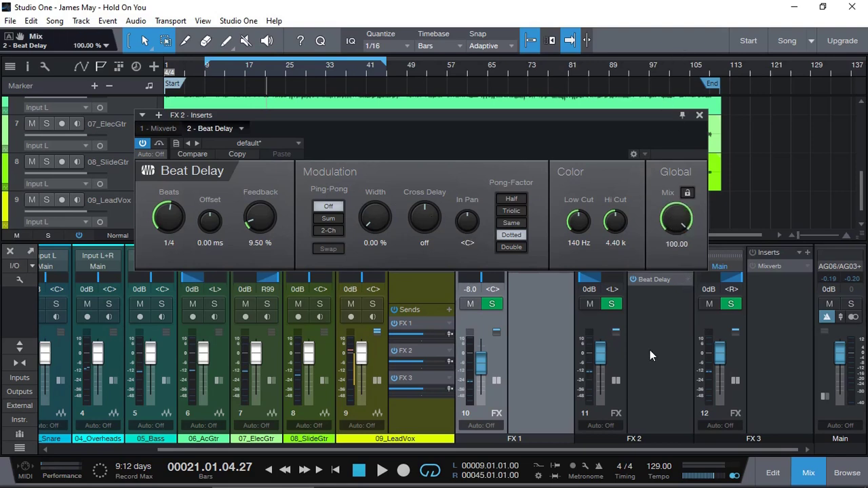
key(space)
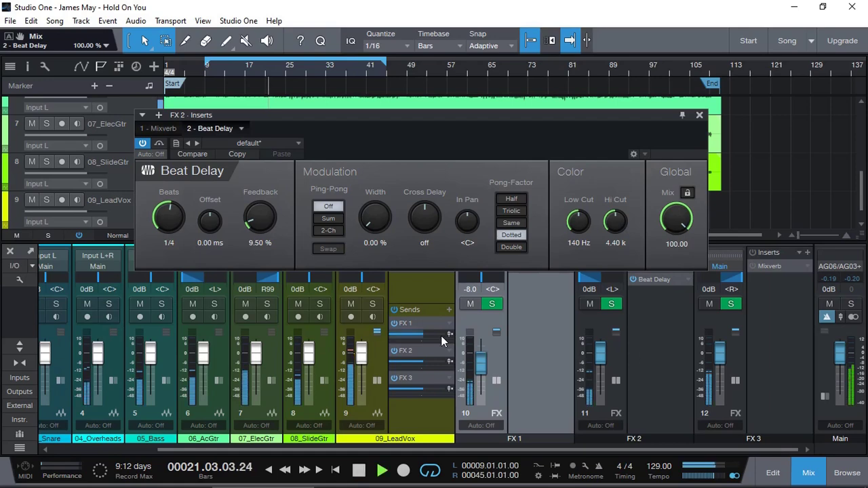
Solo 09_LeadVox and lower the FX 2 Beat Delay feedback to 6.50 %, auditioning the change.
click(373, 305)
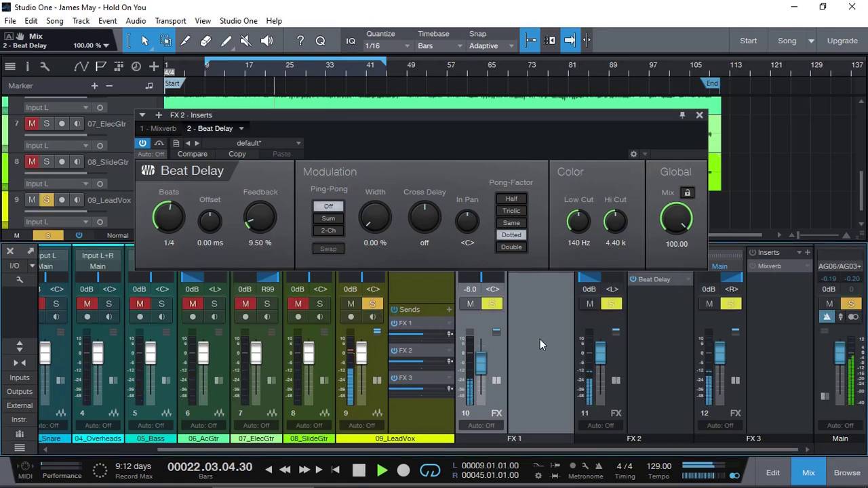
drag(563, 114, 496, 62)
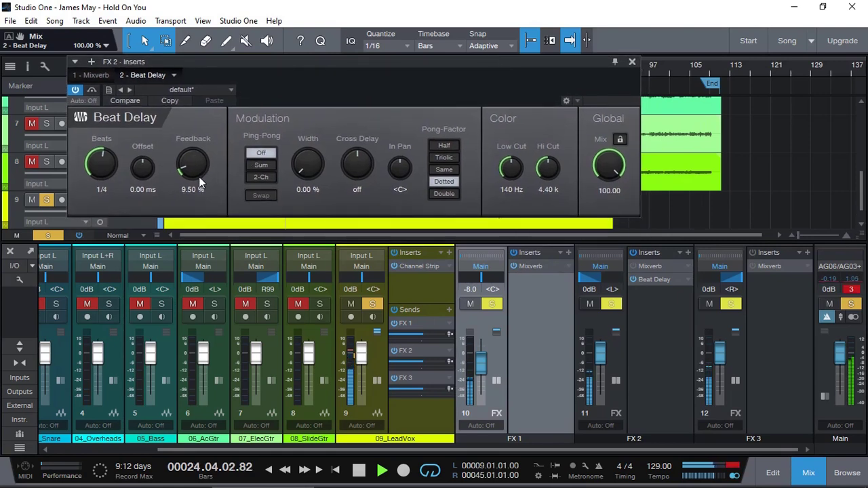
drag(184, 169, 183, 170)
key(space)
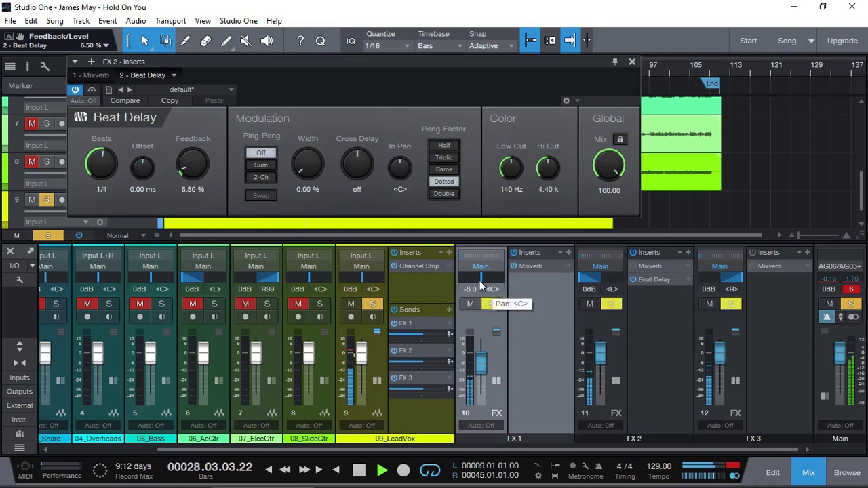
key(space)
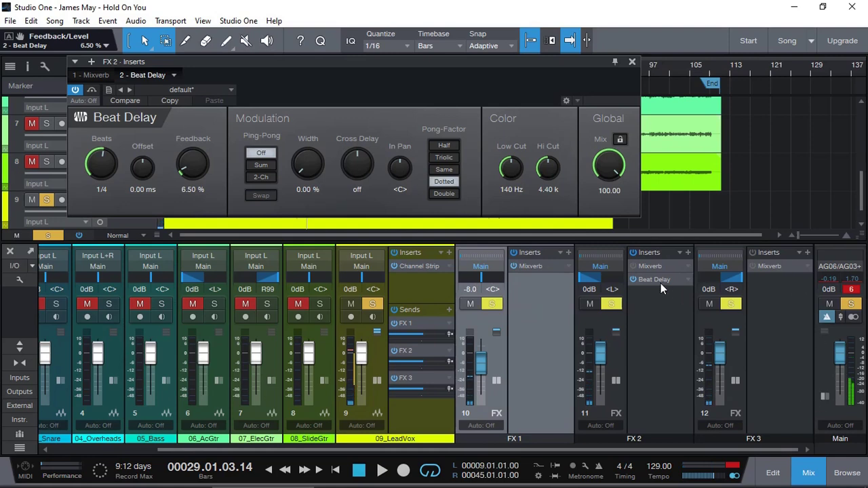
Copy the Beat Delay to FX 3 and set it to 1/4 T beats, 2.70 ms offset, 3.50 % feedback.
drag(661, 283, 769, 288)
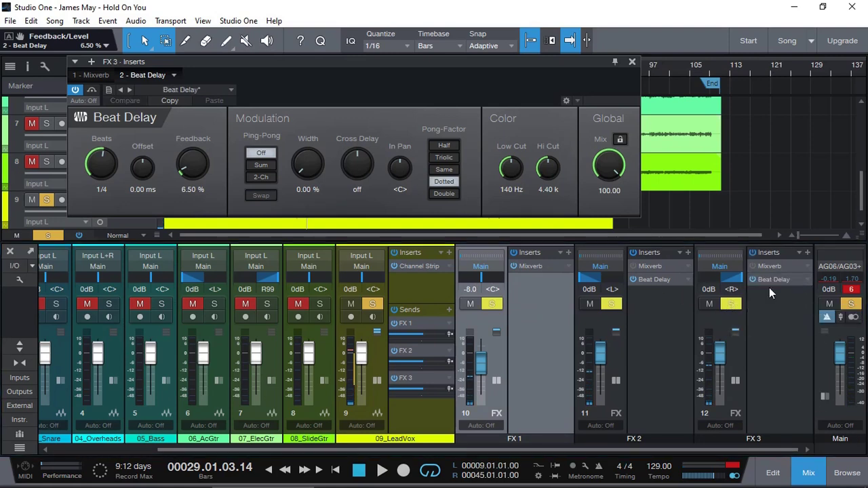
drag(97, 171, 95, 162)
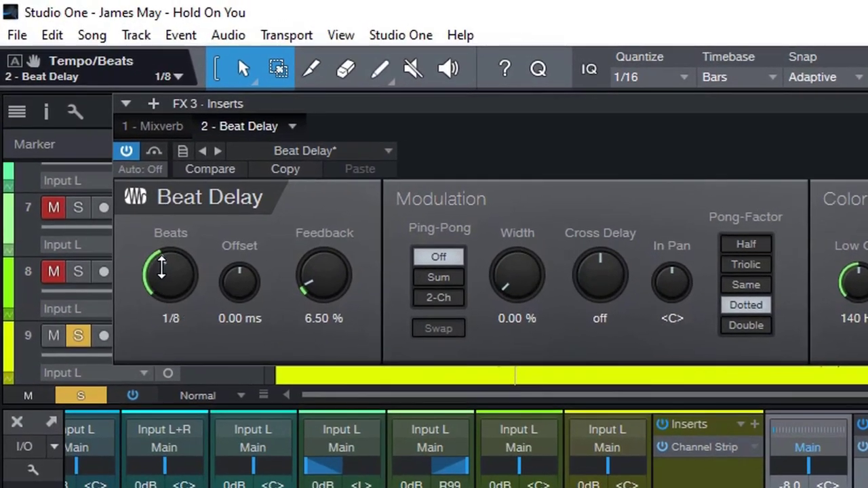
mouse_move(161, 269)
mouse_down()
mouse_move(153, 288)
mouse_move(163, 246)
mouse_move(168, 269)
mouse_up()
drag(240, 285, 239, 270)
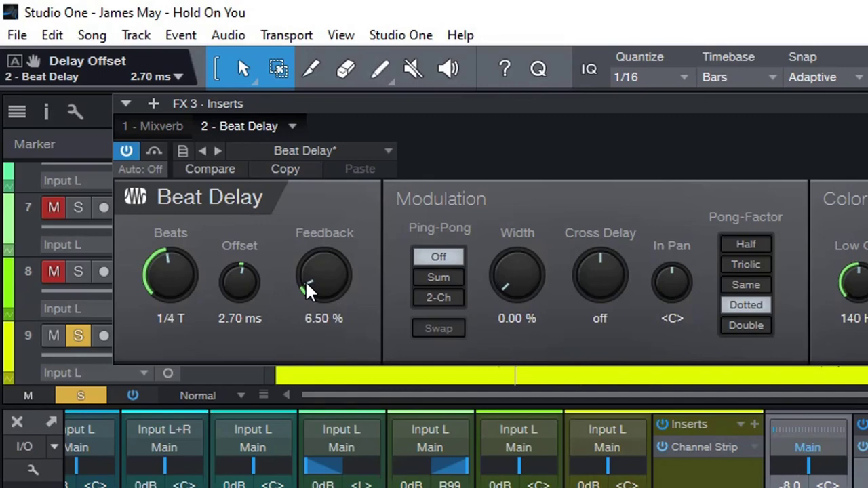
drag(311, 290, 310, 289)
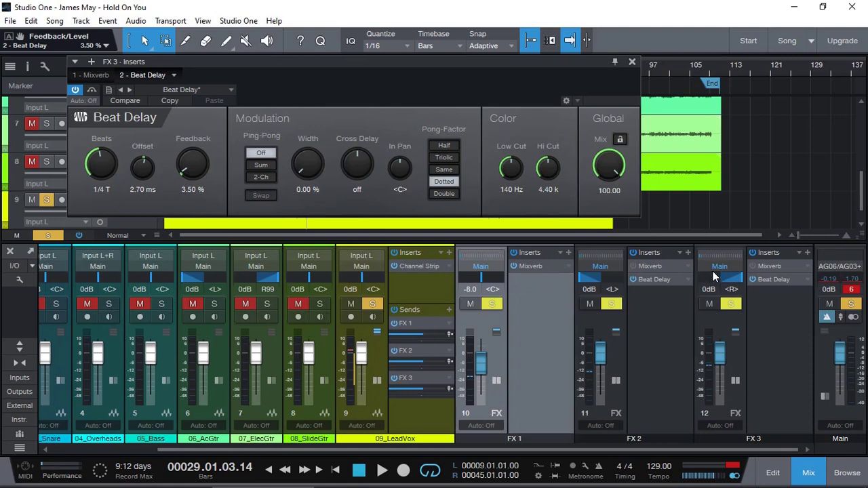
click(381, 470)
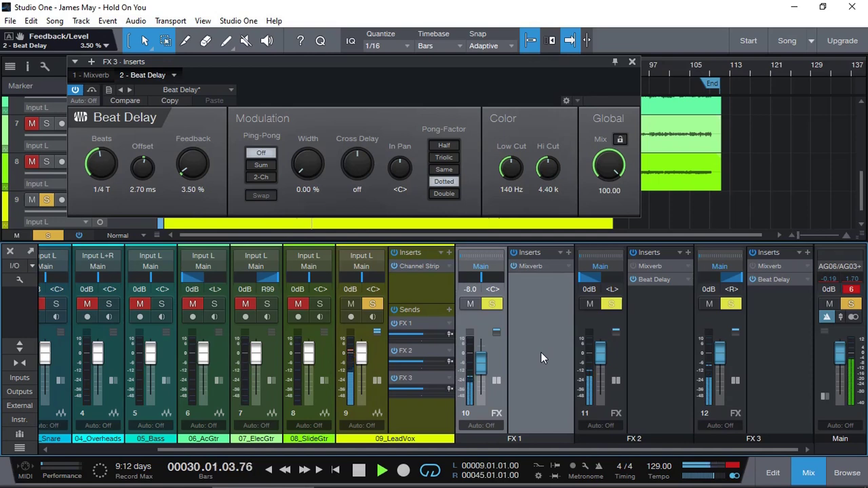
key(space)
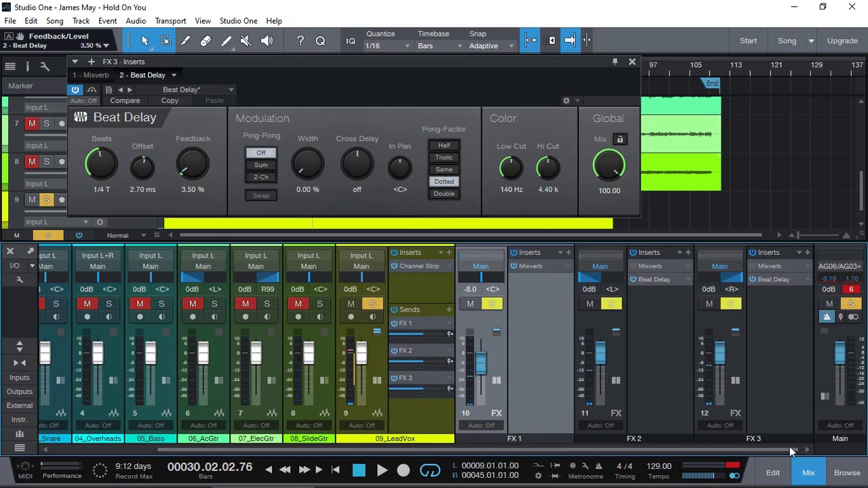
Add a new FX channel named 'FX BUS' and bring up FX 1's Mixverb settings.
right_click(780, 366)
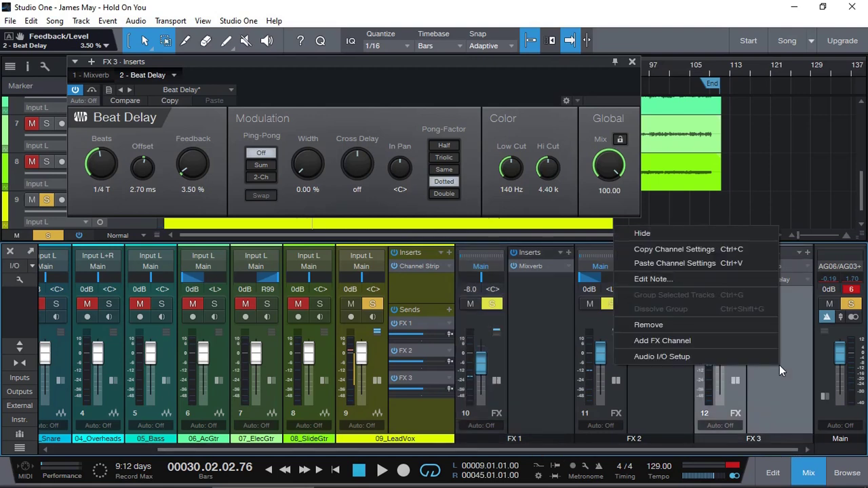
click(665, 341)
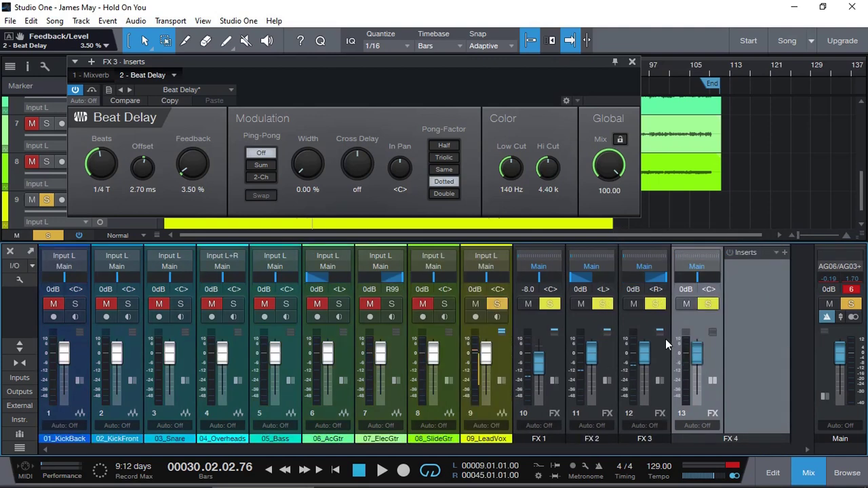
click(737, 437)
double_click(740, 438)
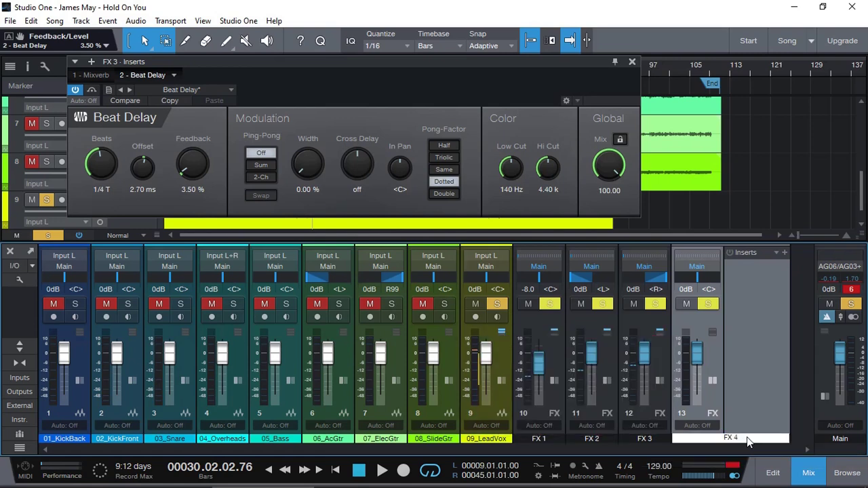
text(FX BUS)
key(Return)
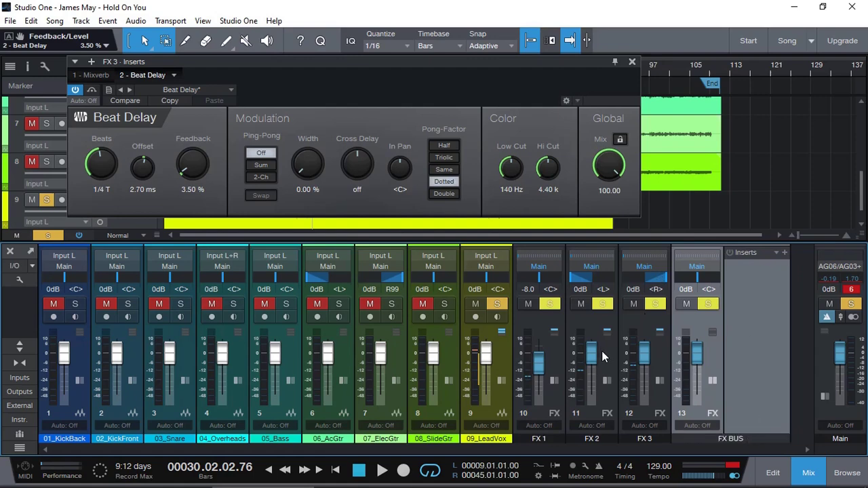
click(556, 354)
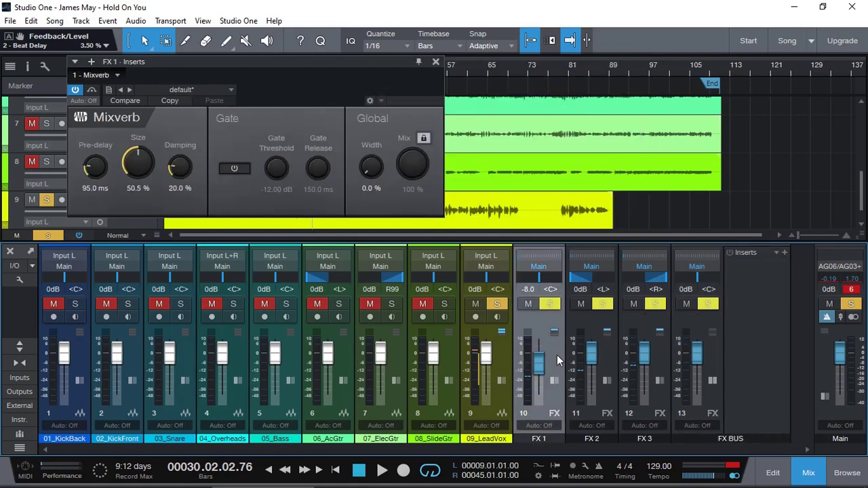
Route the FX 1, FX 2 and FX 3 return outputs to FX BUS.
click(607, 352)
click(658, 355)
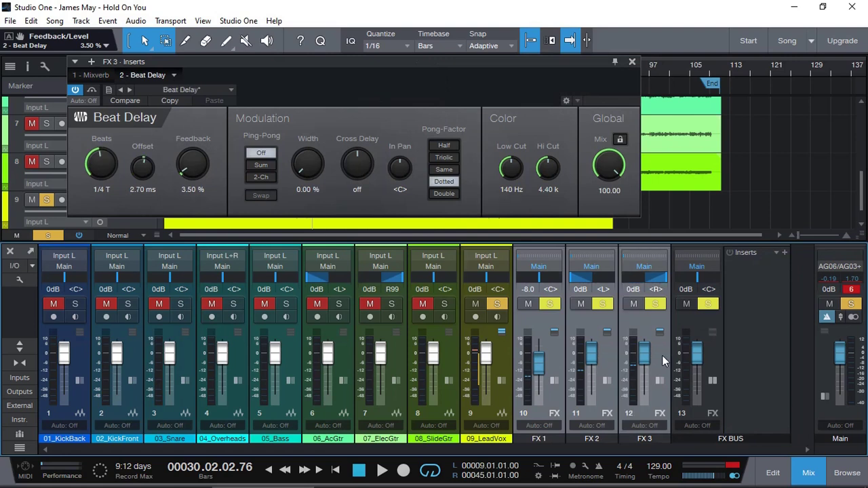
click(644, 268)
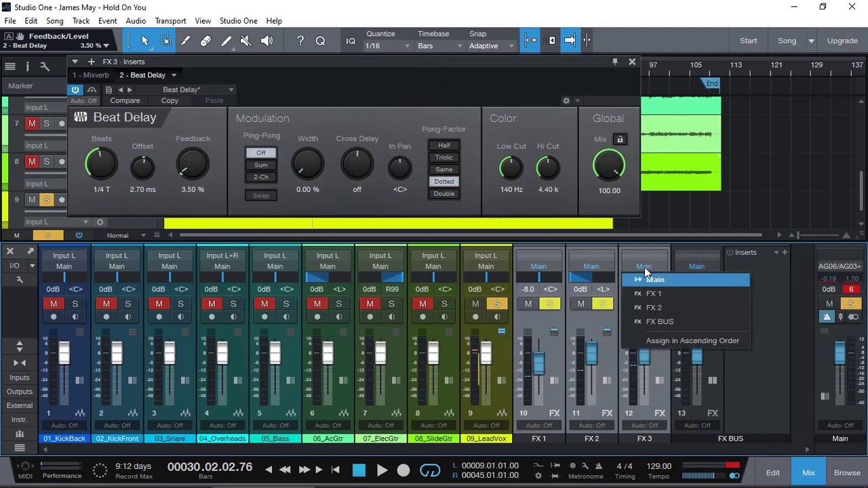
click(659, 322)
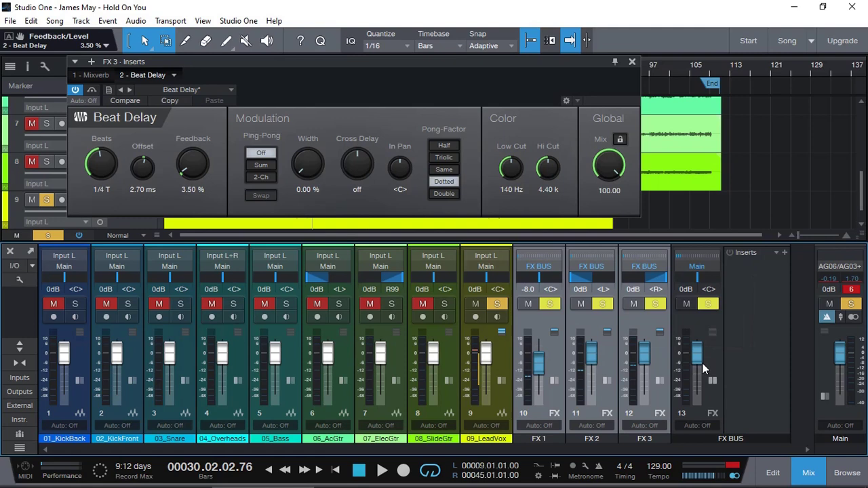
Play the song and bring the FX BUS fader down to about -4.9 dB.
drag(699, 353, 699, 365)
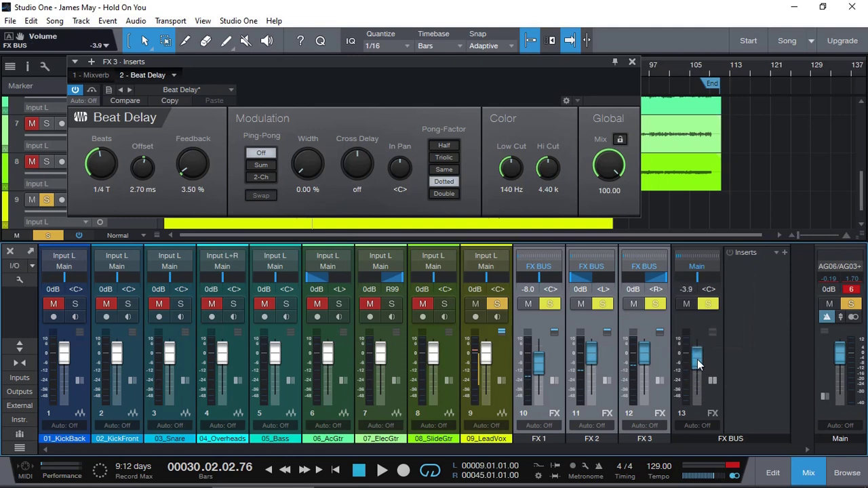
key(space)
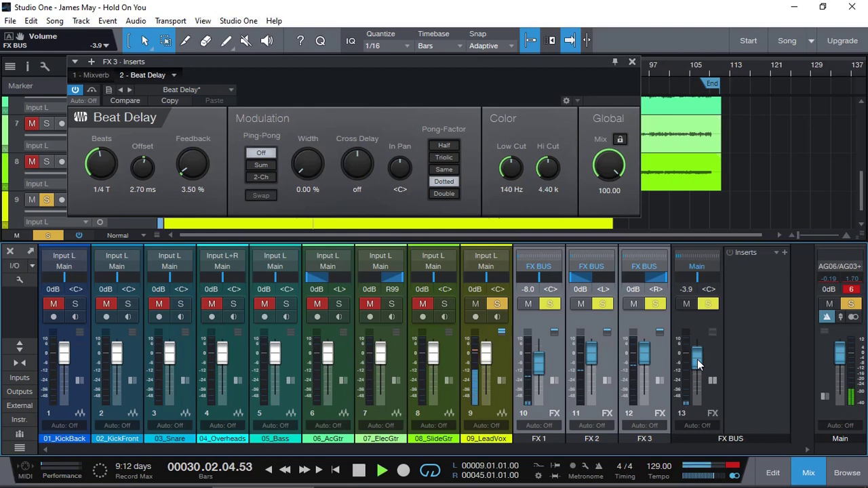
mouse_move(699, 365)
mouse_down()
mouse_move(701, 403)
mouse_move(697, 365)
mouse_up()
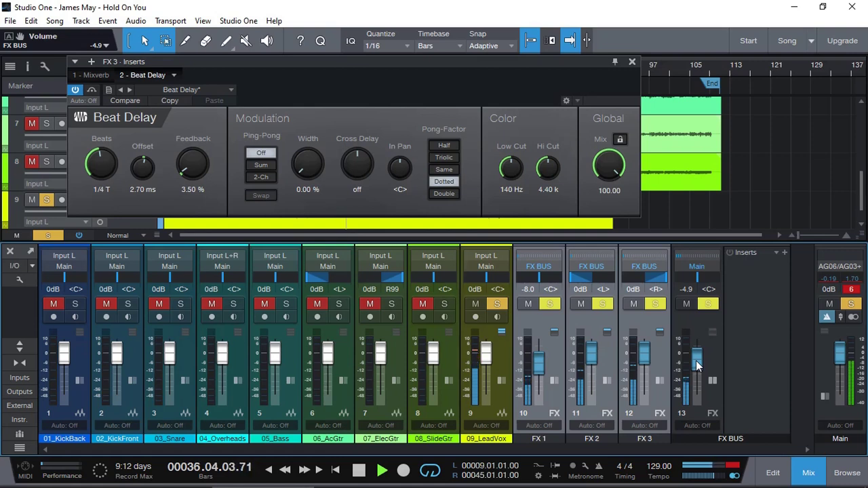
Reset the FX 2 and FX 3 faders to 0 dB and close the FX 2 inserts window.
scroll(541, 365, up, 3)
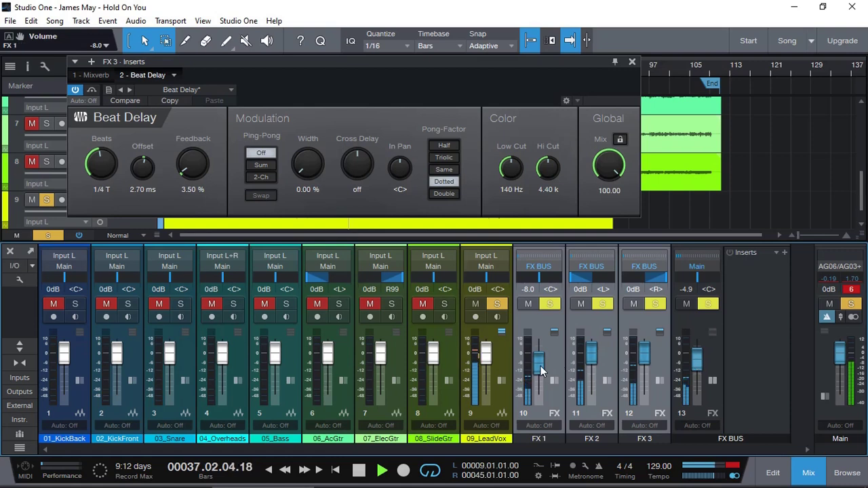
click(599, 358)
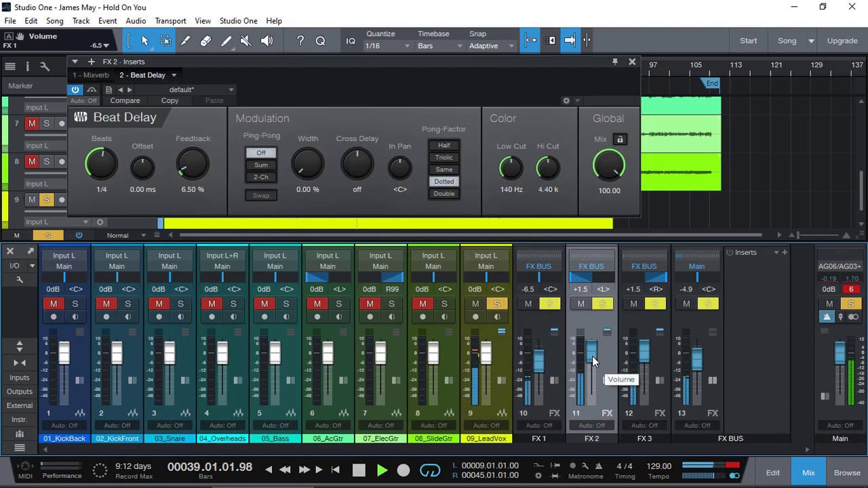
alt+click(592, 356)
alt+click(641, 357)
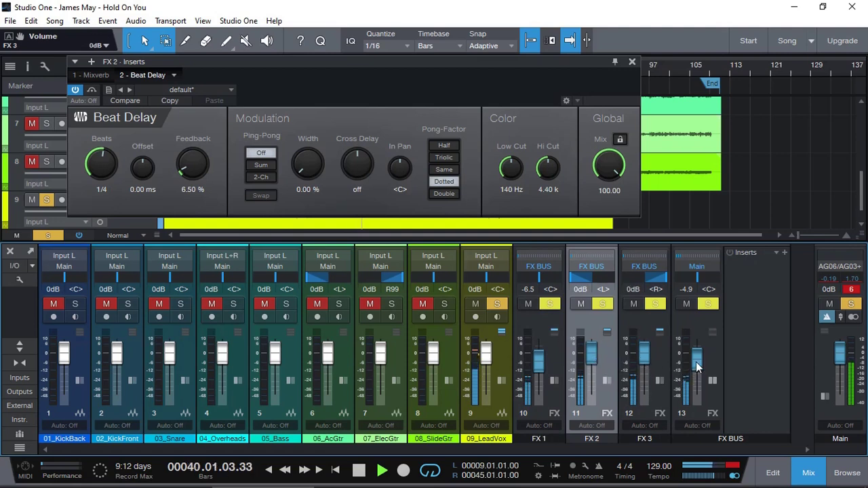
scroll(697, 366, down, 1)
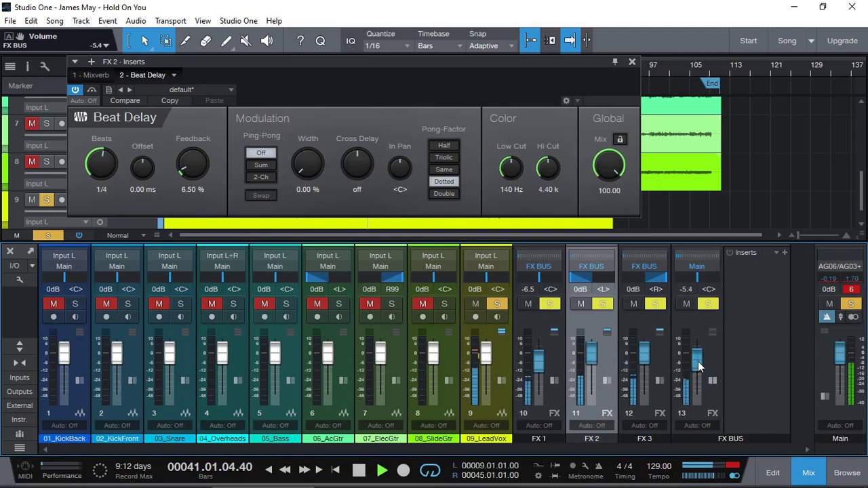
key(space)
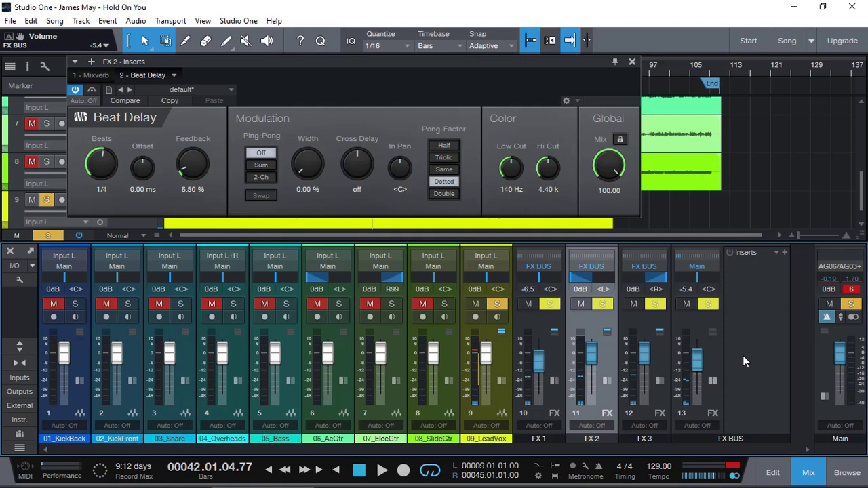
click(633, 62)
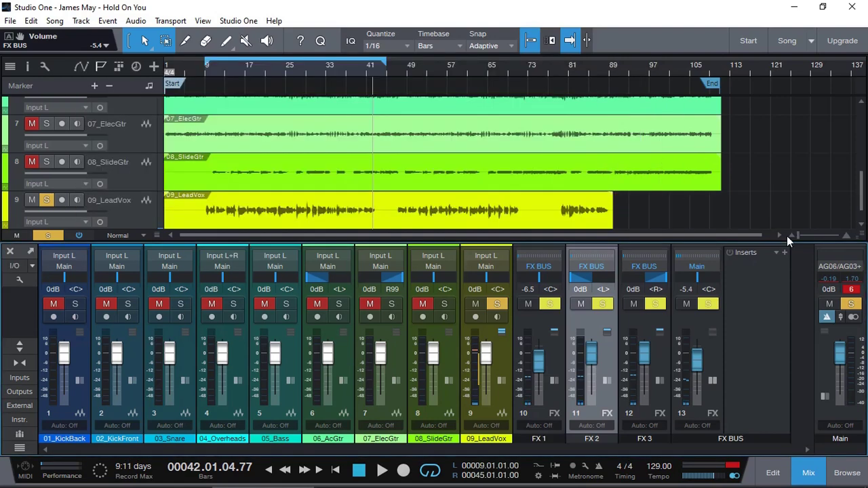
Clear all solos, replay from bar 9 and set the FX BUS fader to -3.9 dB.
click(850, 304)
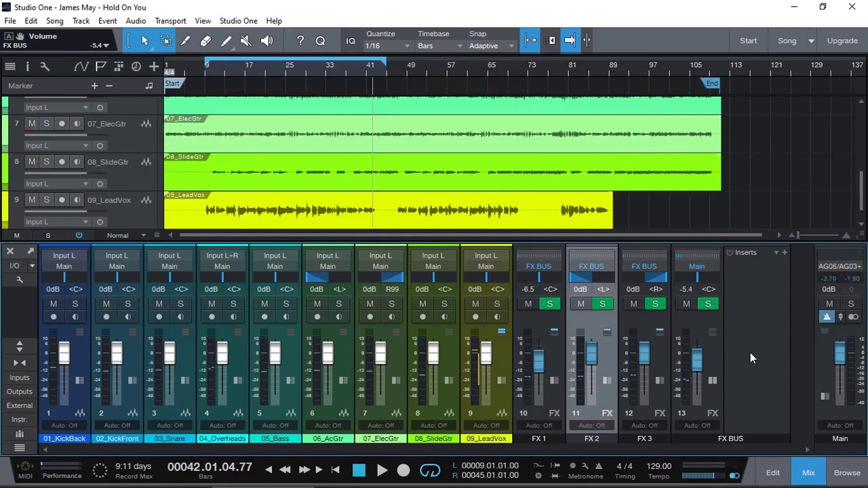
key(space)
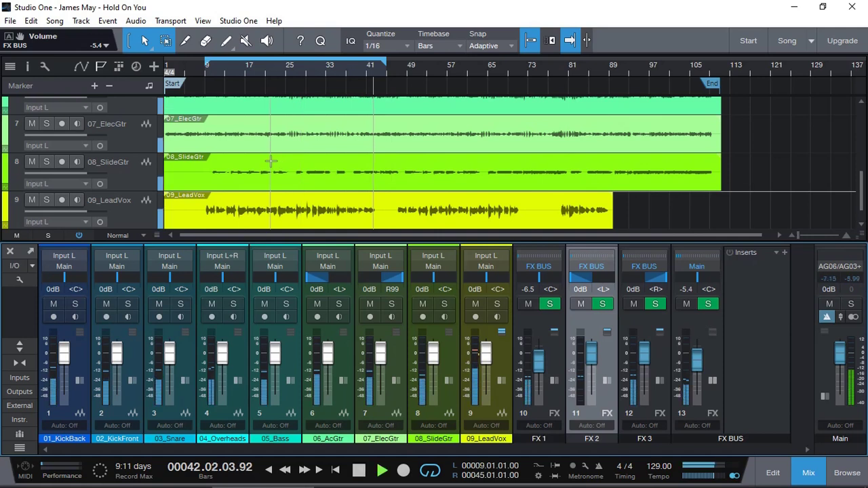
click(207, 71)
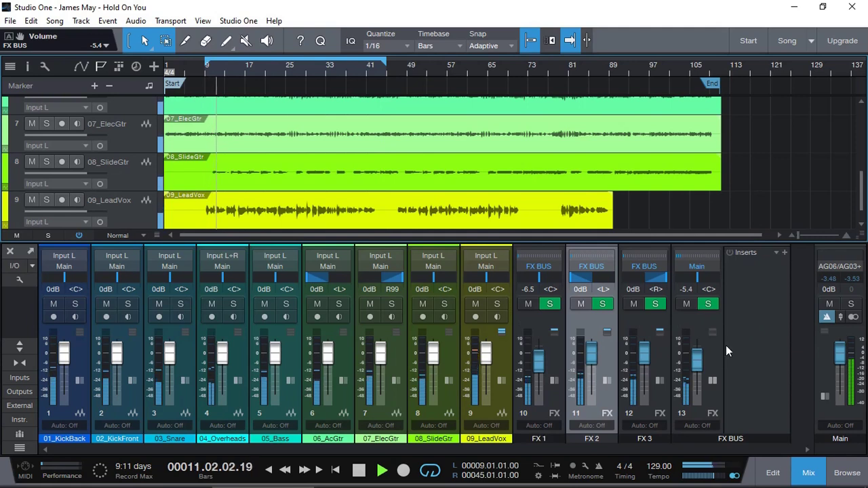
drag(699, 364, 698, 361)
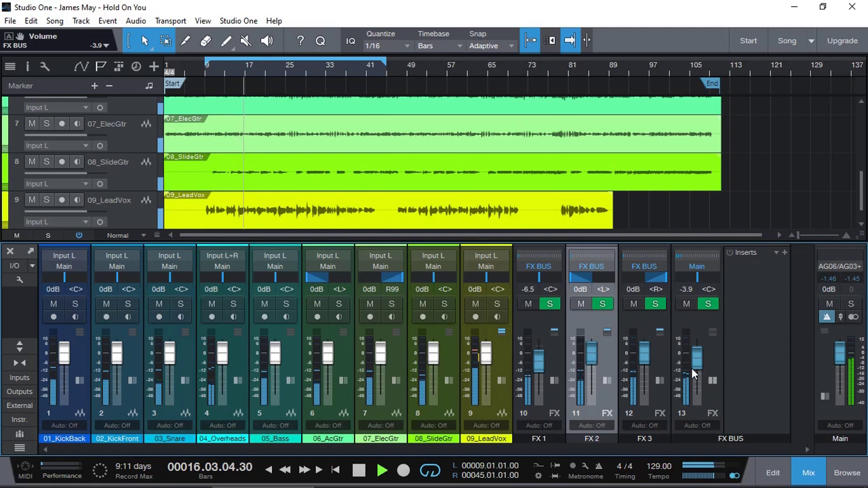
key(space)
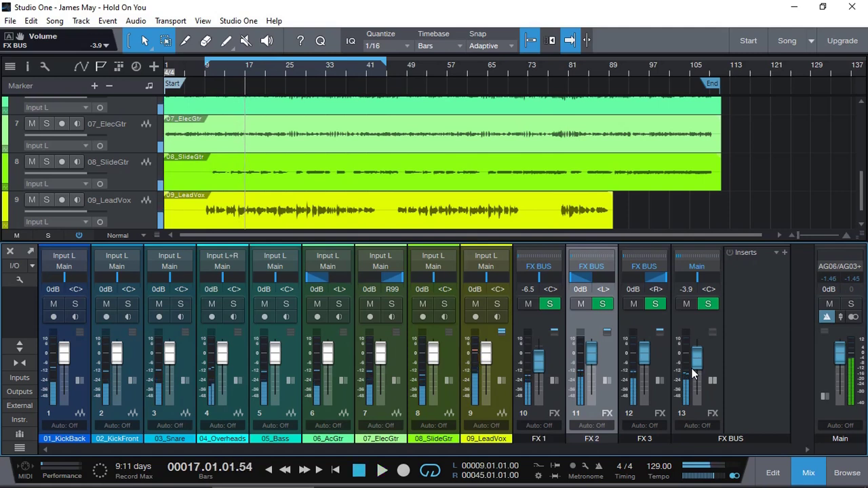
click(785, 253)
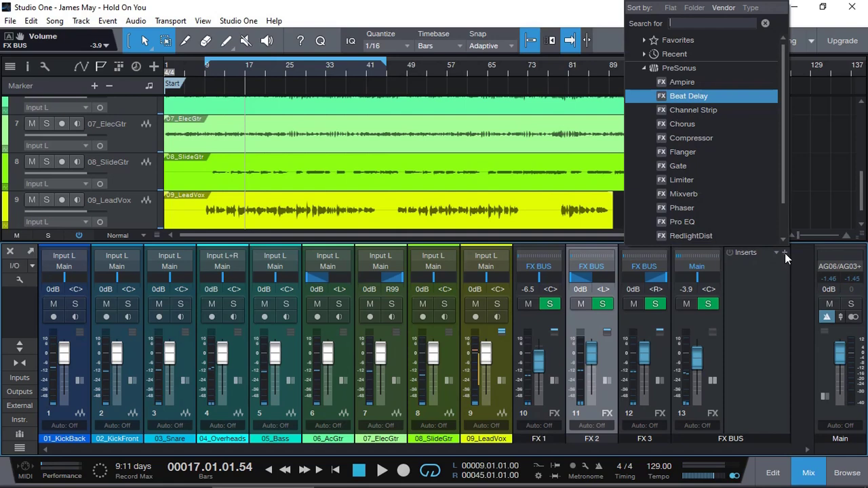
Insert a PreSonus Channel Strip on FX BUS and raise its compression to 100%.
click(707, 111)
drag(158, 175, 164, 59)
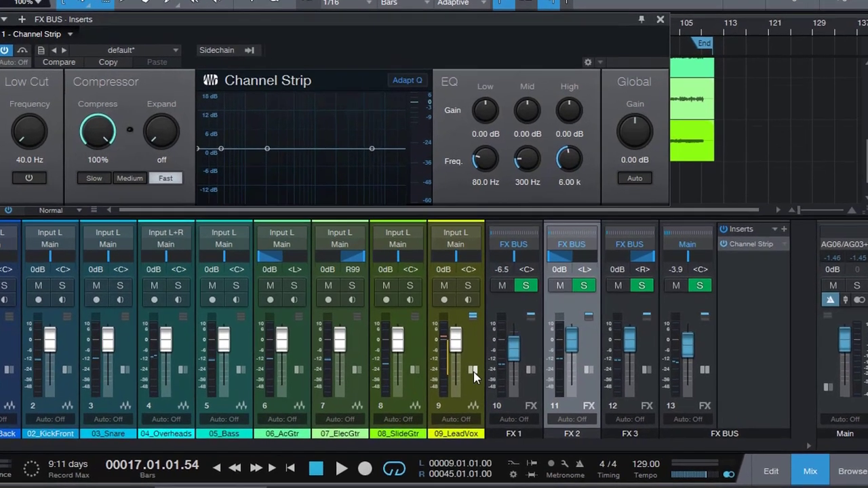
Add a 09_LeadVox send to 'SC - FX BUS - Inserts - 1 - Channel Strip'.
click(518, 390)
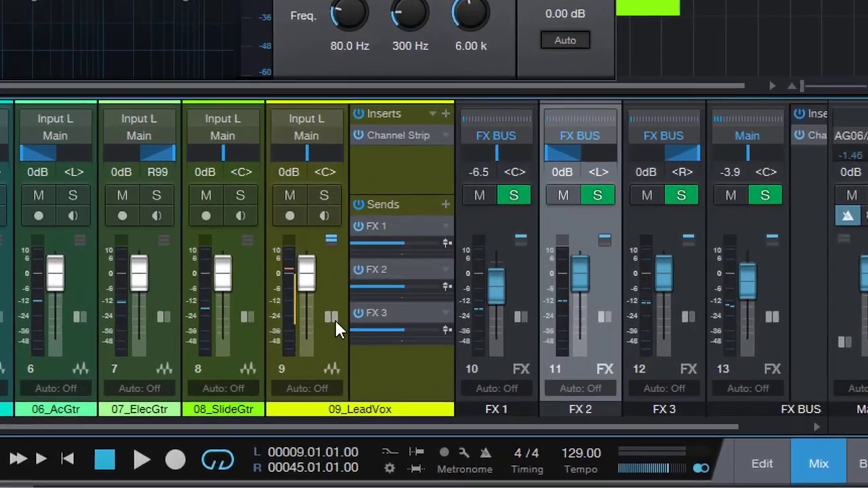
click(434, 196)
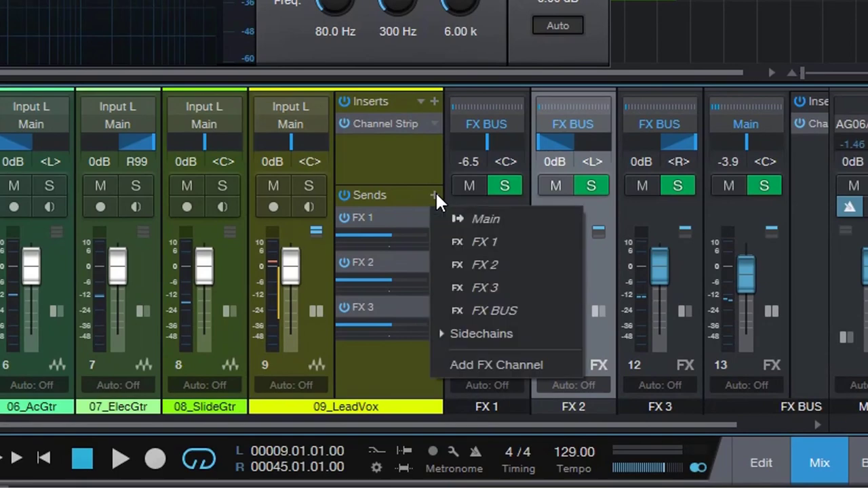
mouse_move(468, 340)
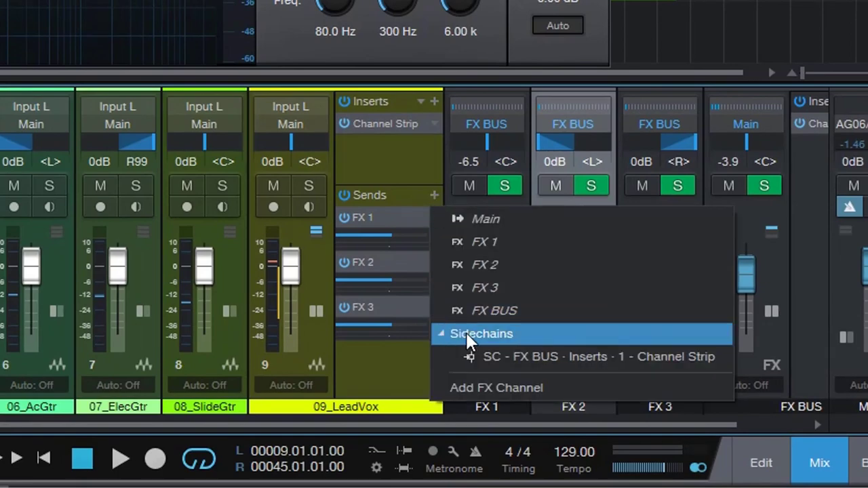
click(515, 355)
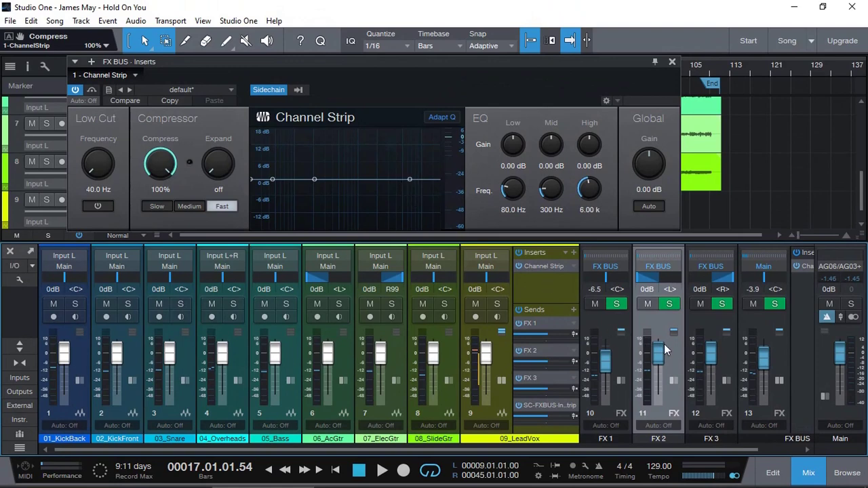
drag(725, 449, 799, 446)
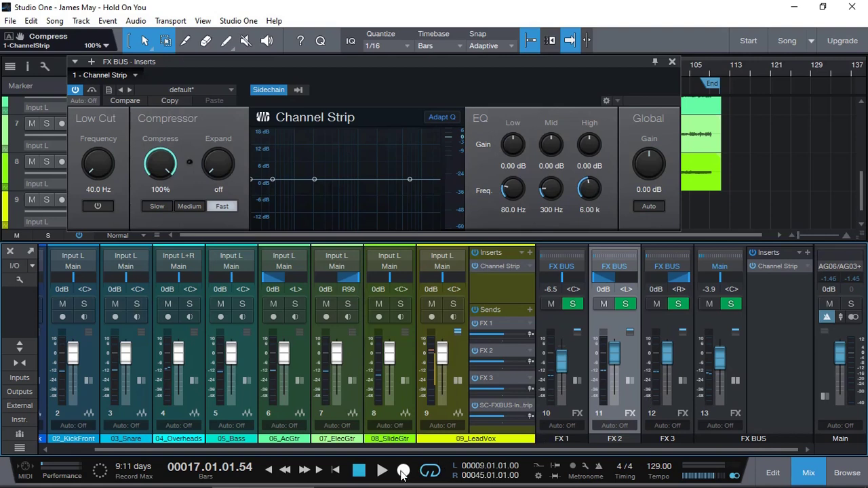
Play from bar 9 and nudge the lead vocal's sidechain send level up slightly.
click(359, 470)
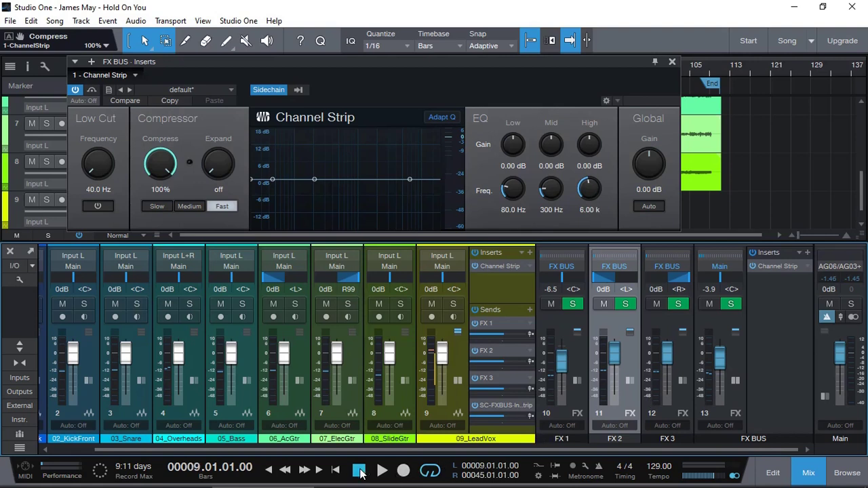
click(382, 471)
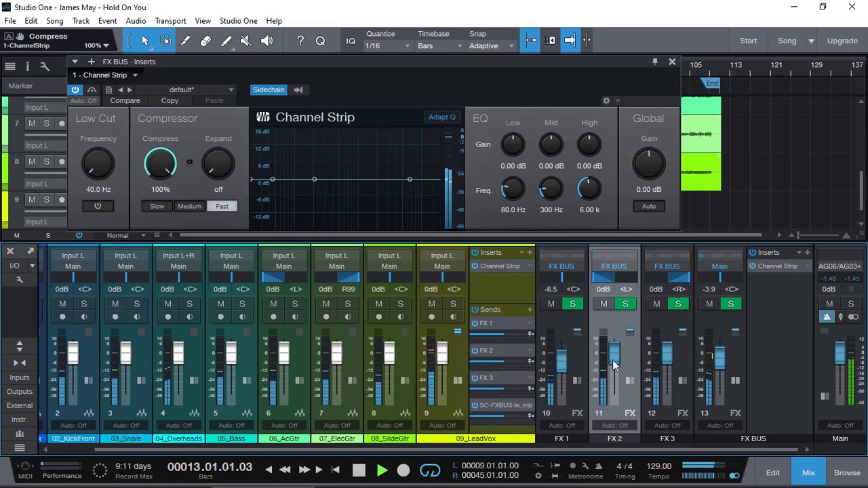
mouse_move(500, 417)
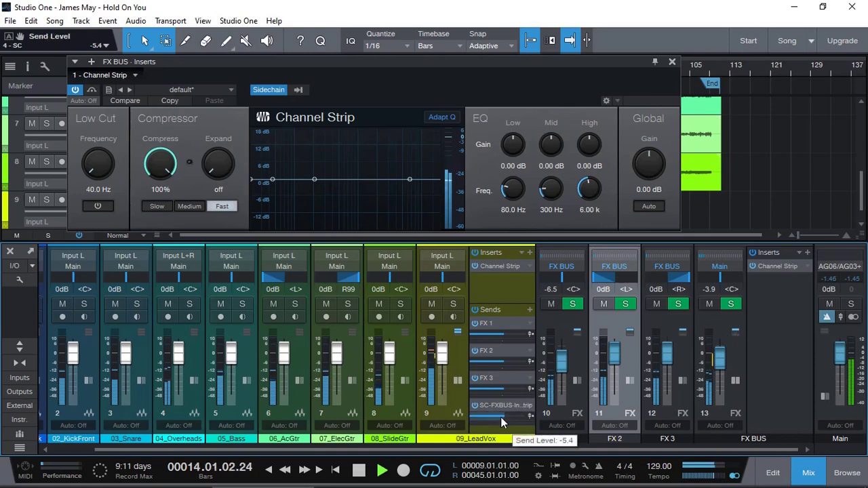
drag(500, 417, 507, 418)
key(space)
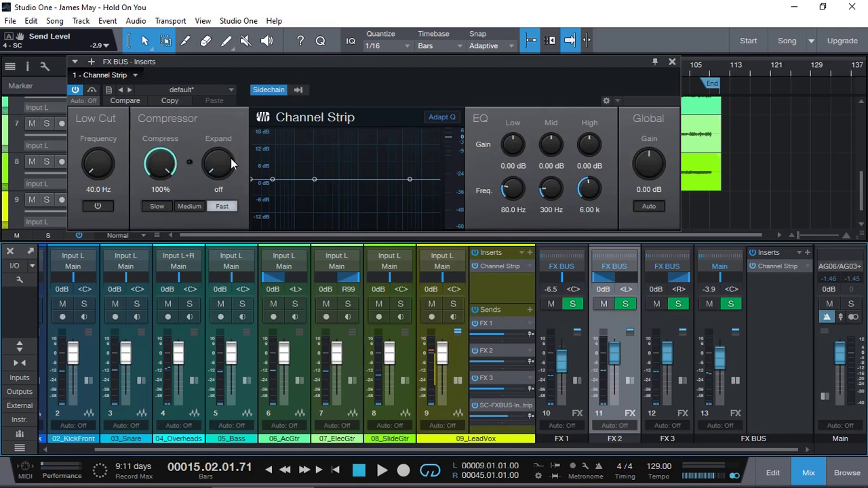
Turn the FX BUS Channel Strip Expand to 27.0% and the FX BUS fader to -3.4 dB.
drag(229, 163, 213, 135)
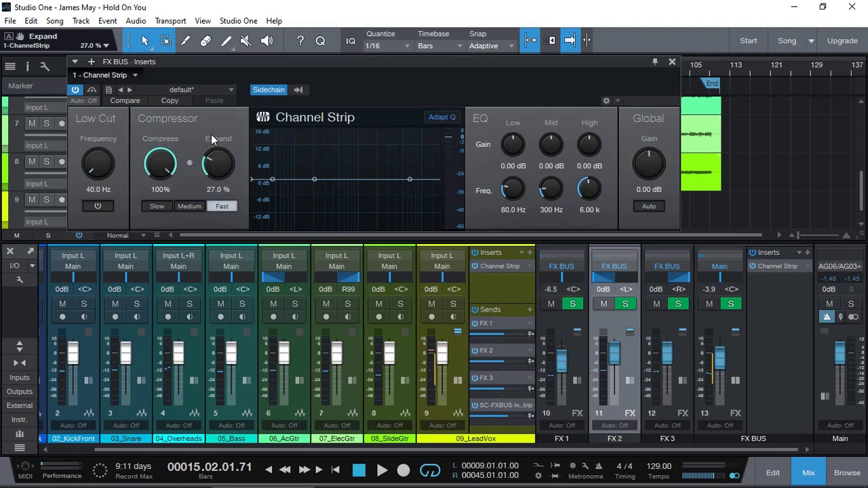
key(space)
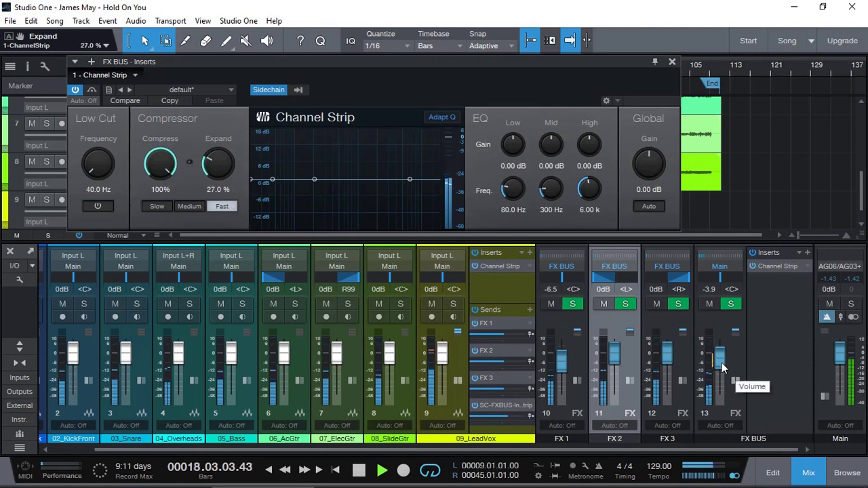
scroll(721, 367, up, 2)
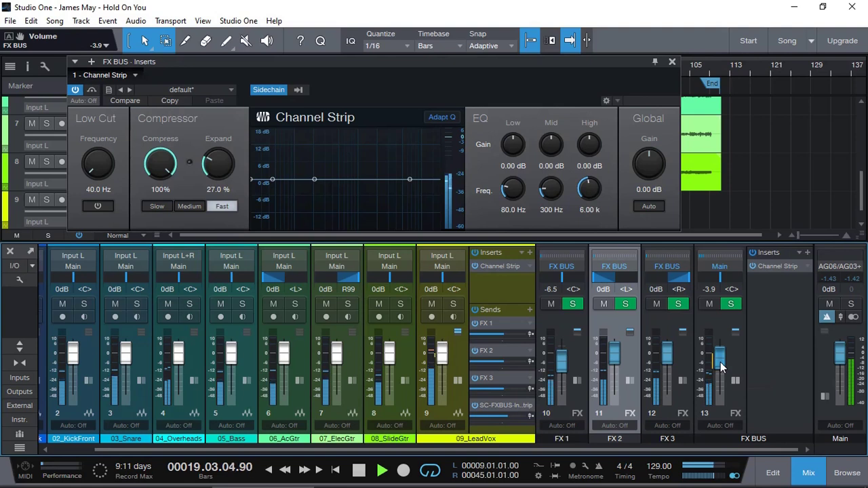
scroll(721, 367, down, 1)
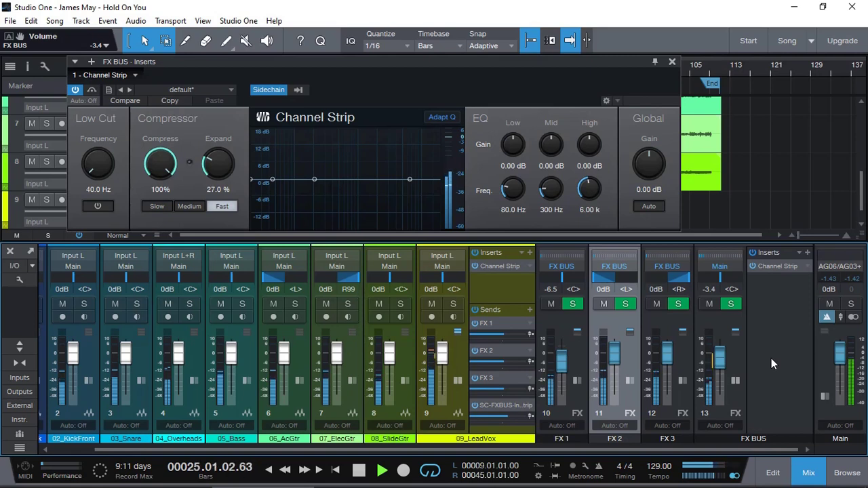
Enable the FX BUS Channel Strip low cut and set it to 149 Hz.
key(space)
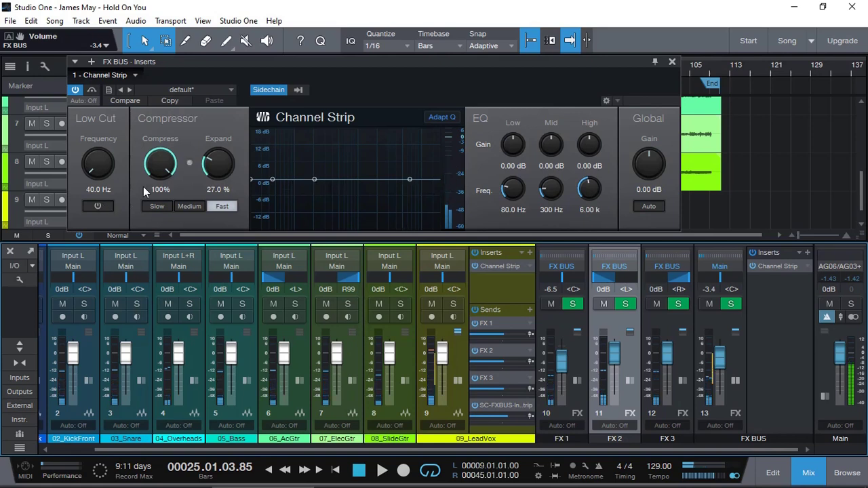
click(99, 207)
drag(93, 170, 88, 92)
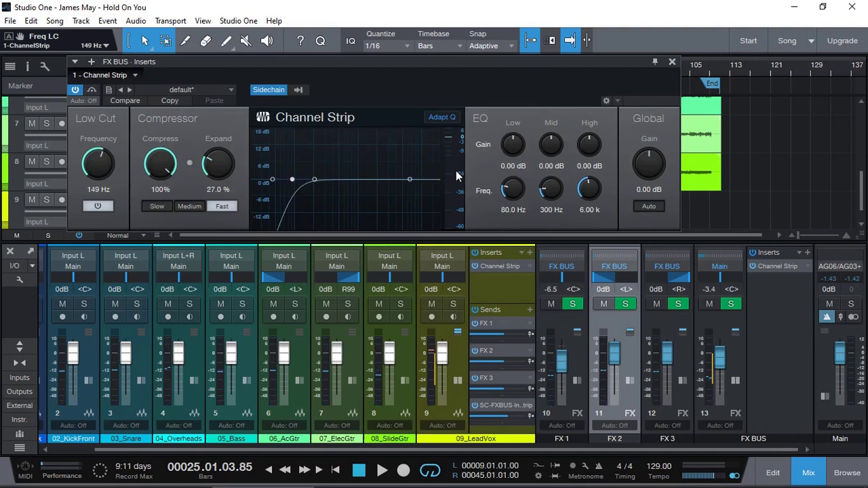
Cut the high EQ band by -18 dB at 5.78 kHz, audition it, and close the window.
click(590, 148)
drag(589, 190, 589, 194)
drag(590, 142, 576, 198)
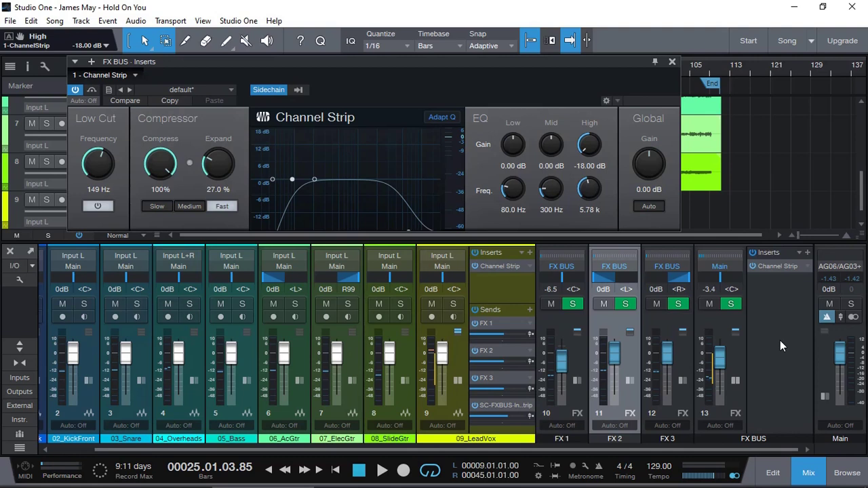
key(space)
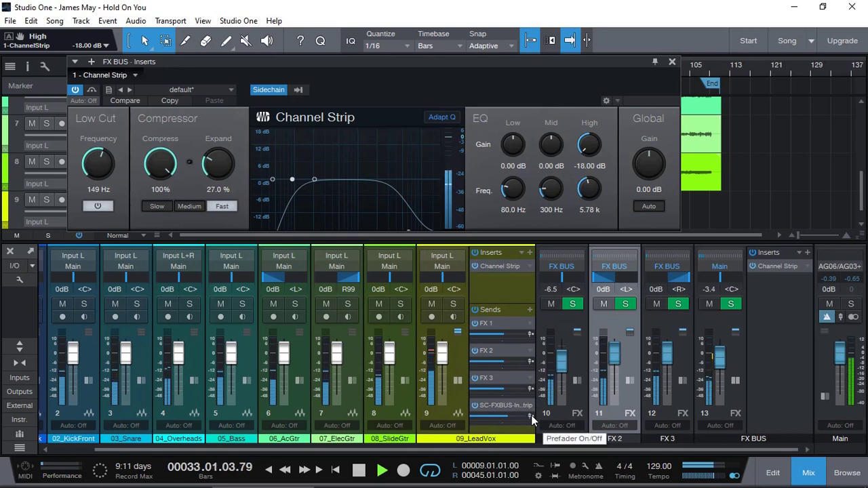
key(space)
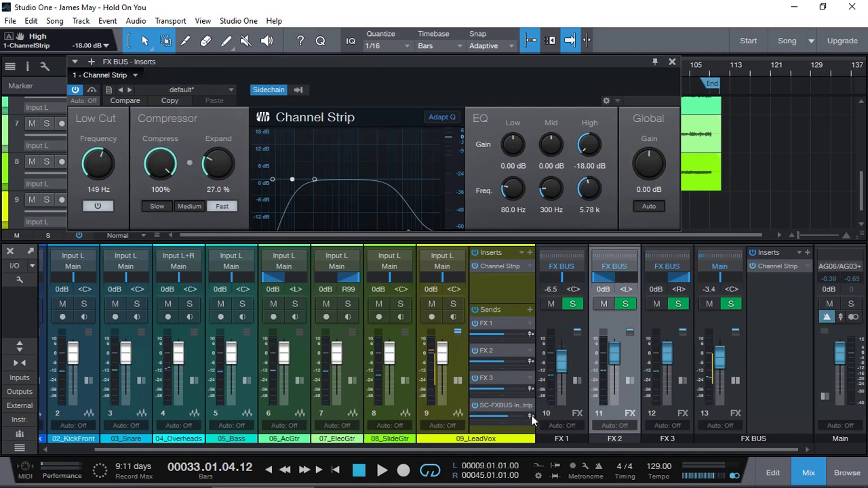
key(Escape)
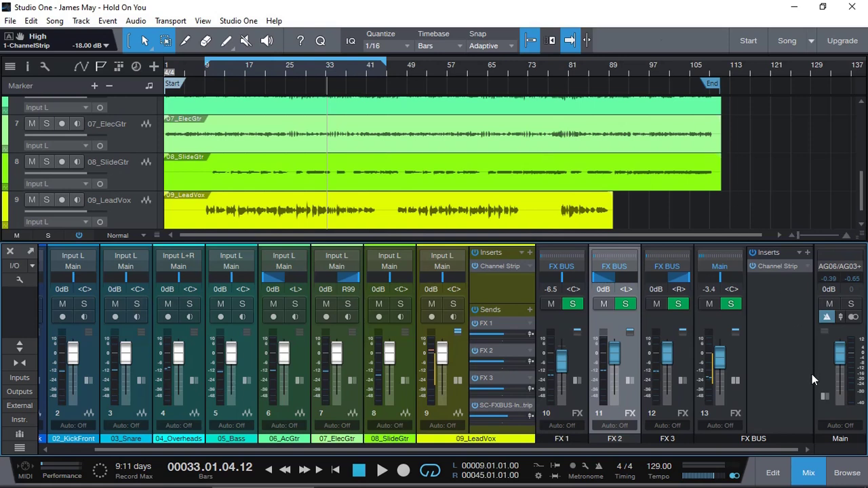
Expand the Main channel and insert a Channel Strip on it.
click(826, 396)
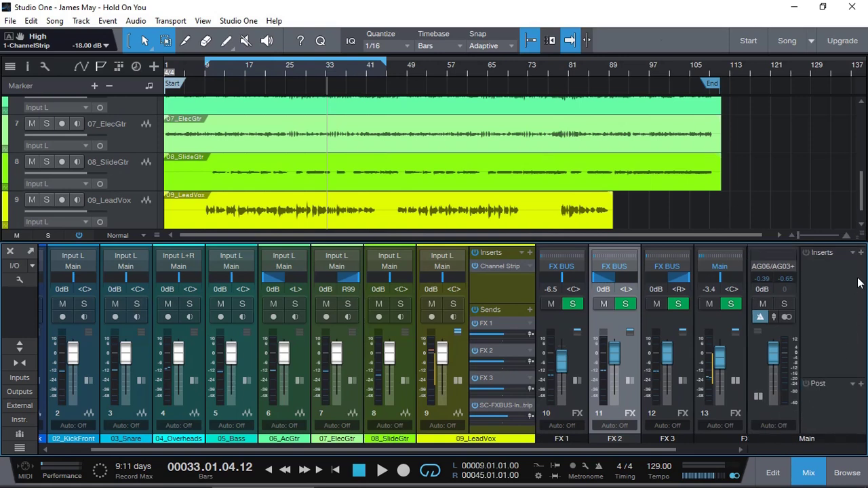
click(861, 254)
click(788, 110)
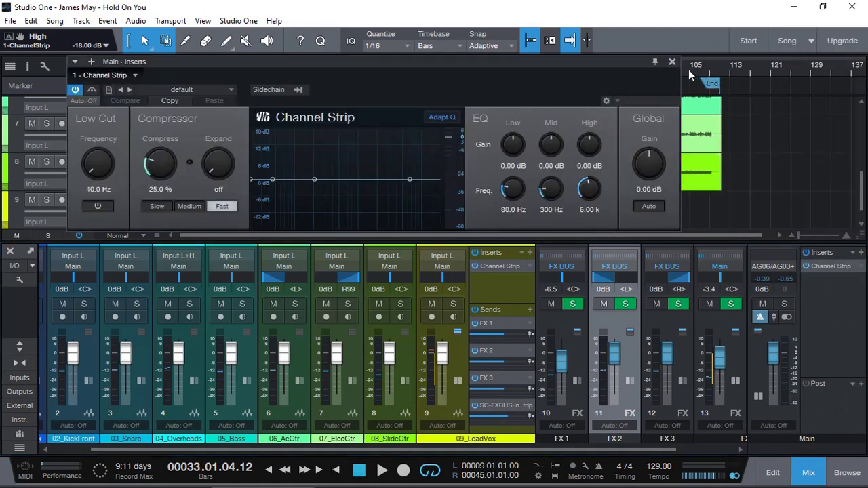
Play from around bar 105 near the song's end, then stop.
click(696, 68)
key(space)
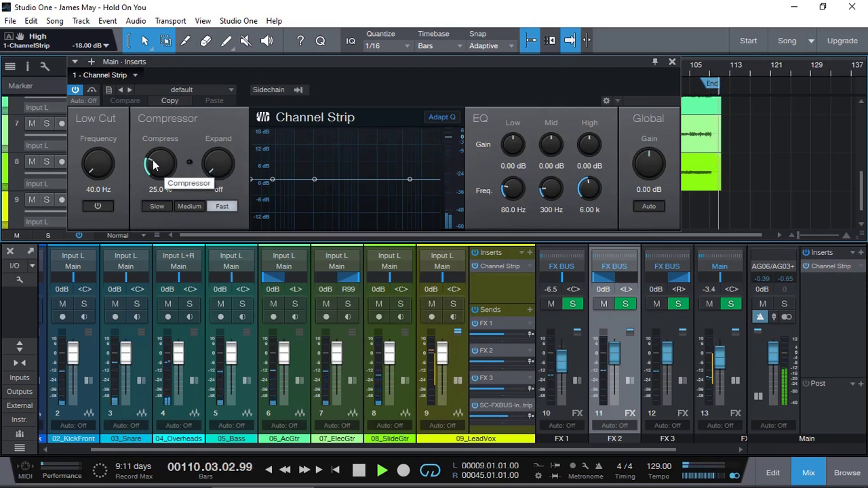
key(space)
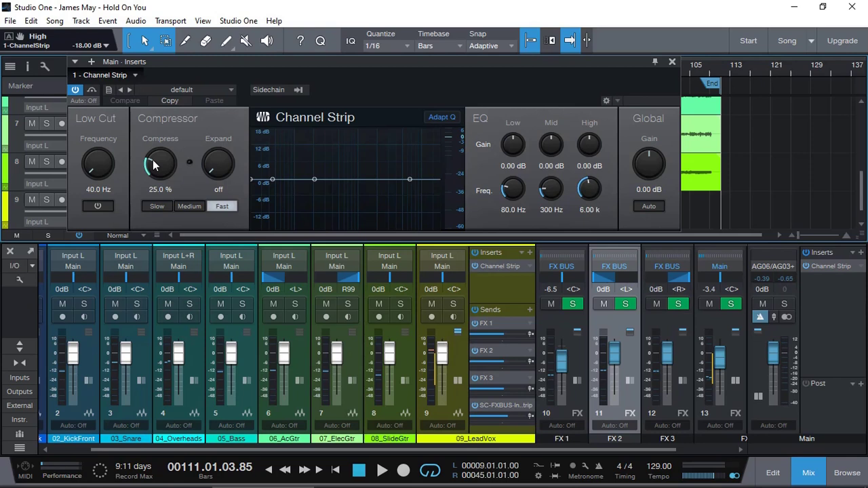
Lower Main's compression to 23%, turn up expansion, and loop bars 1–111.
drag(154, 160, 154, 162)
drag(216, 171, 231, 72)
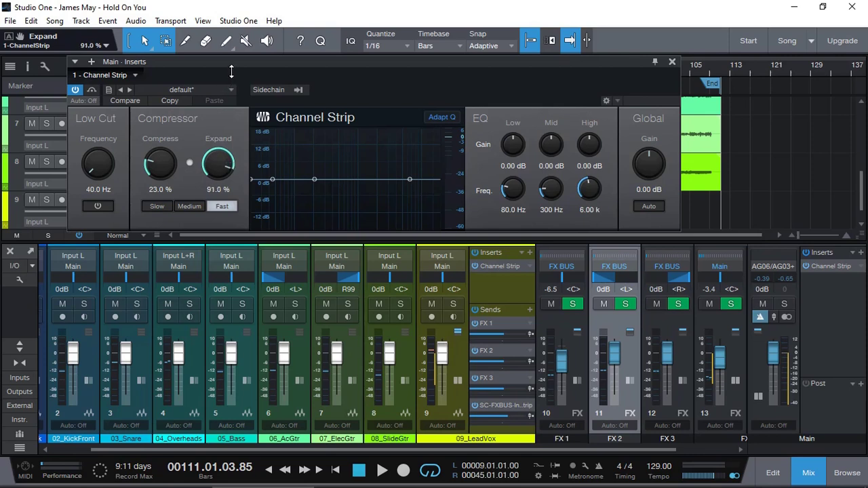
double_click(696, 87)
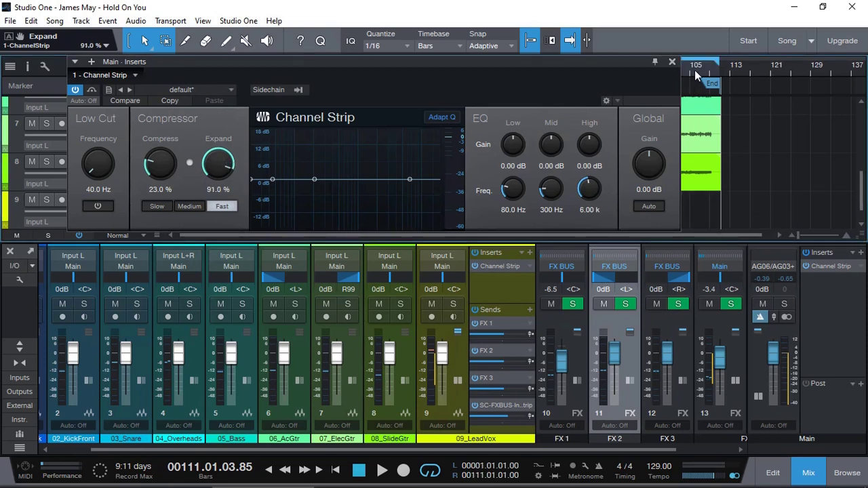
key(space)
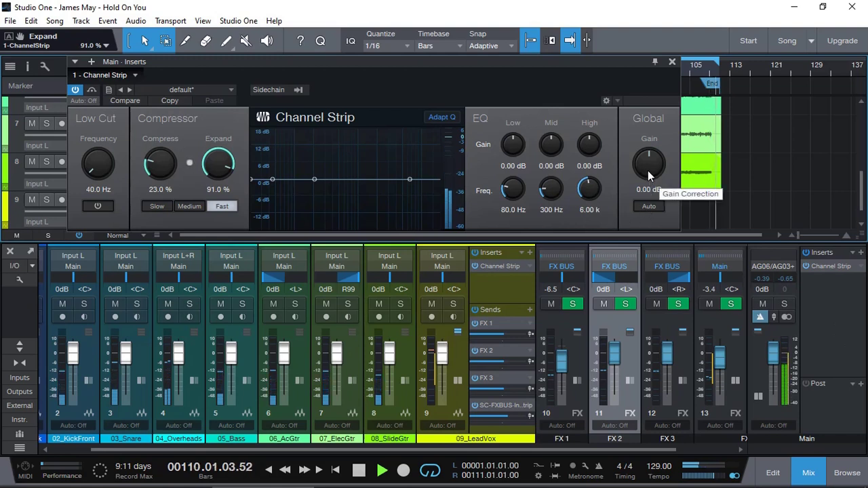
key(space)
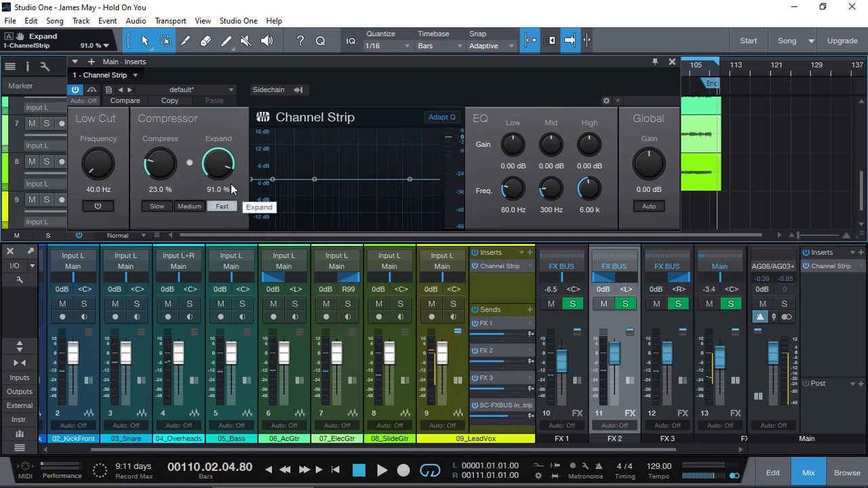
Trim the expansion slightly and set the Main Channel Strip speed to Slow.
drag(216, 160, 221, 184)
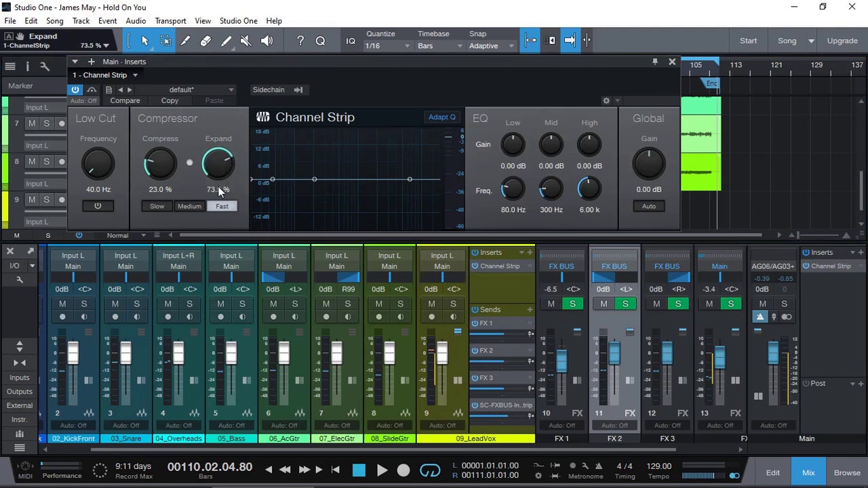
click(157, 207)
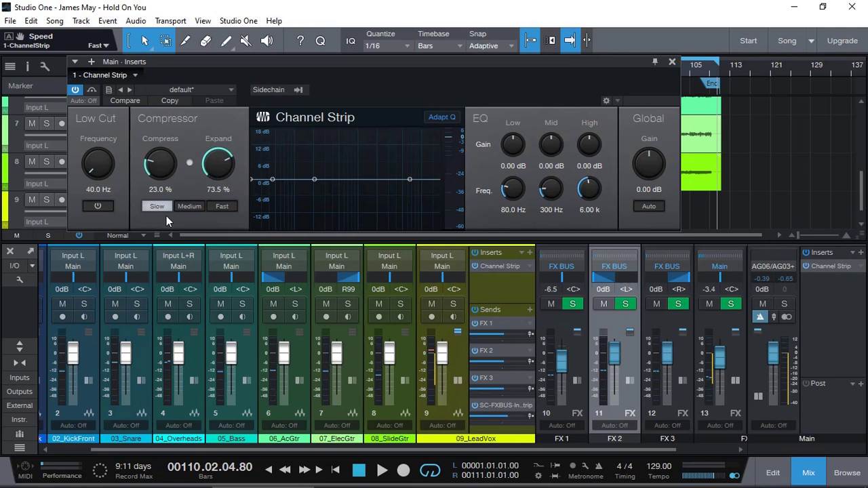
click(220, 208)
click(155, 208)
click(189, 207)
click(222, 207)
click(154, 206)
Turn compression off, set Expand to 86.5%, and audition the fade from bar 106.
drag(155, 171, 162, 152)
mouse_move(213, 167)
mouse_down()
mouse_move(209, 175)
mouse_move(211, 151)
mouse_up()
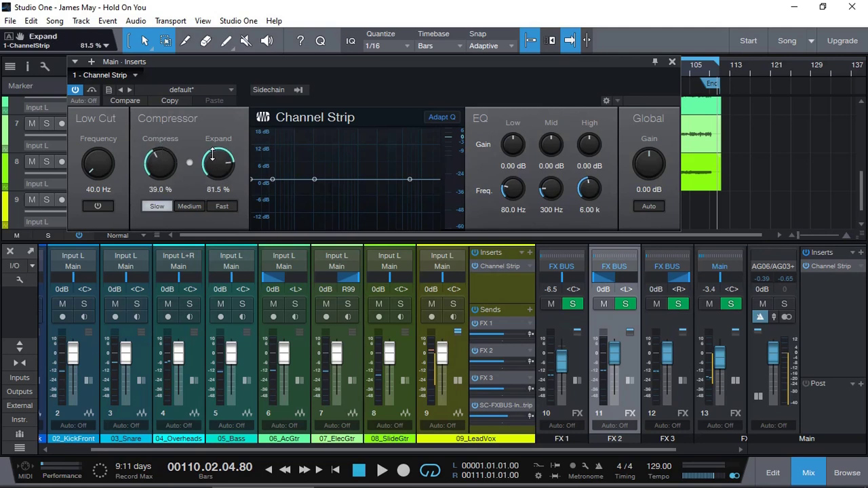
drag(162, 163, 146, 221)
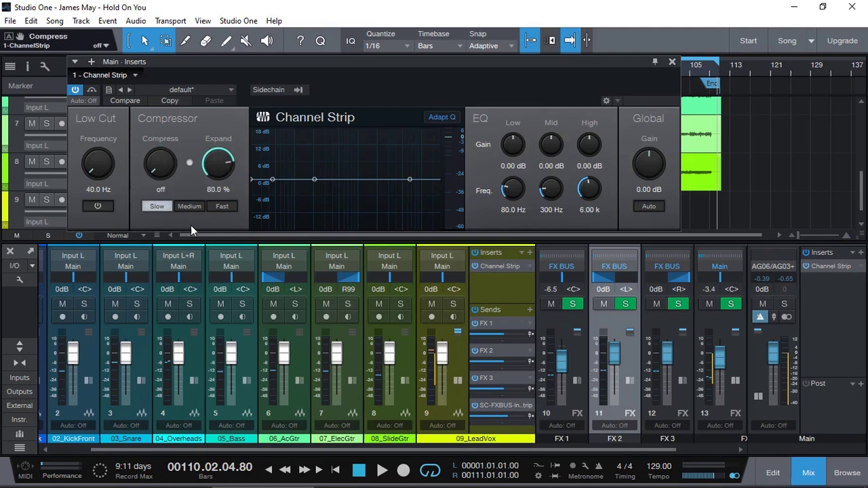
drag(219, 167, 218, 158)
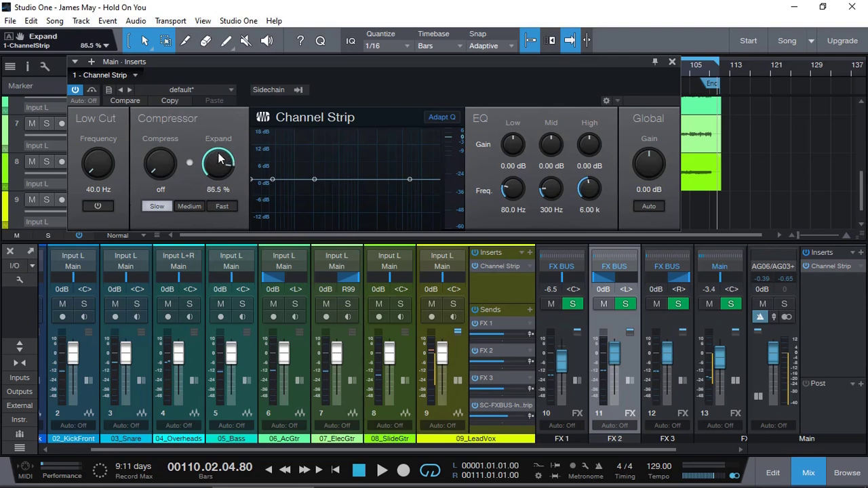
click(692, 70)
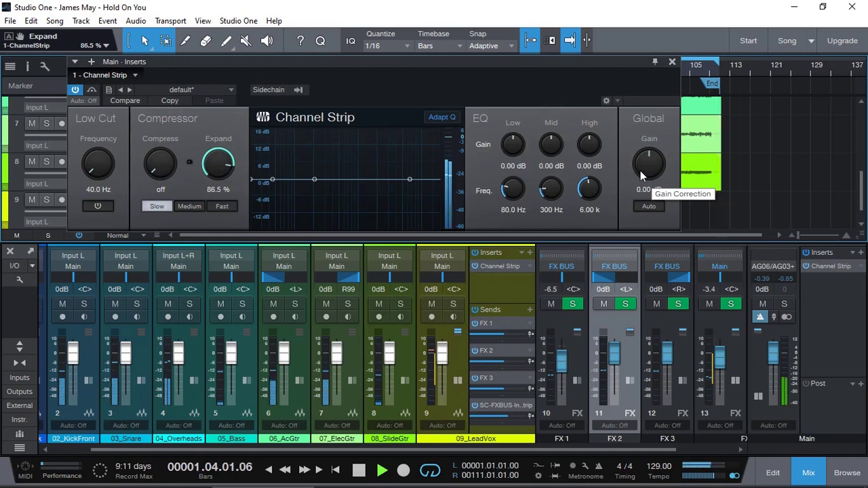
key(space)
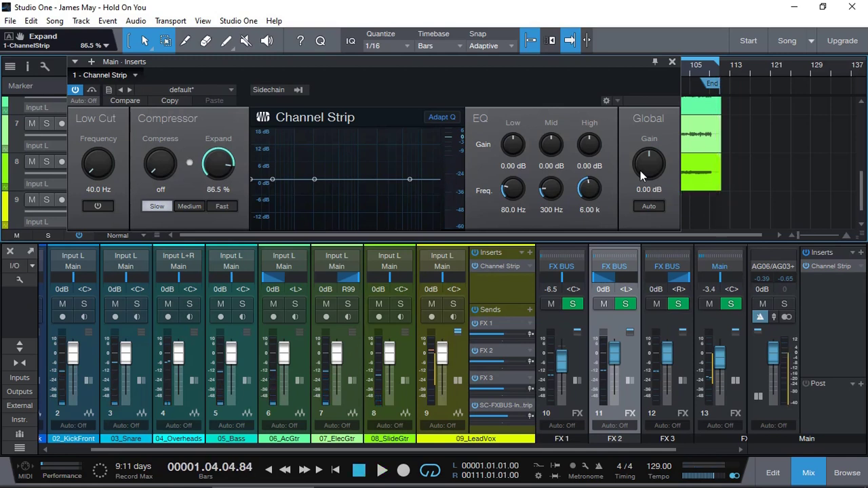